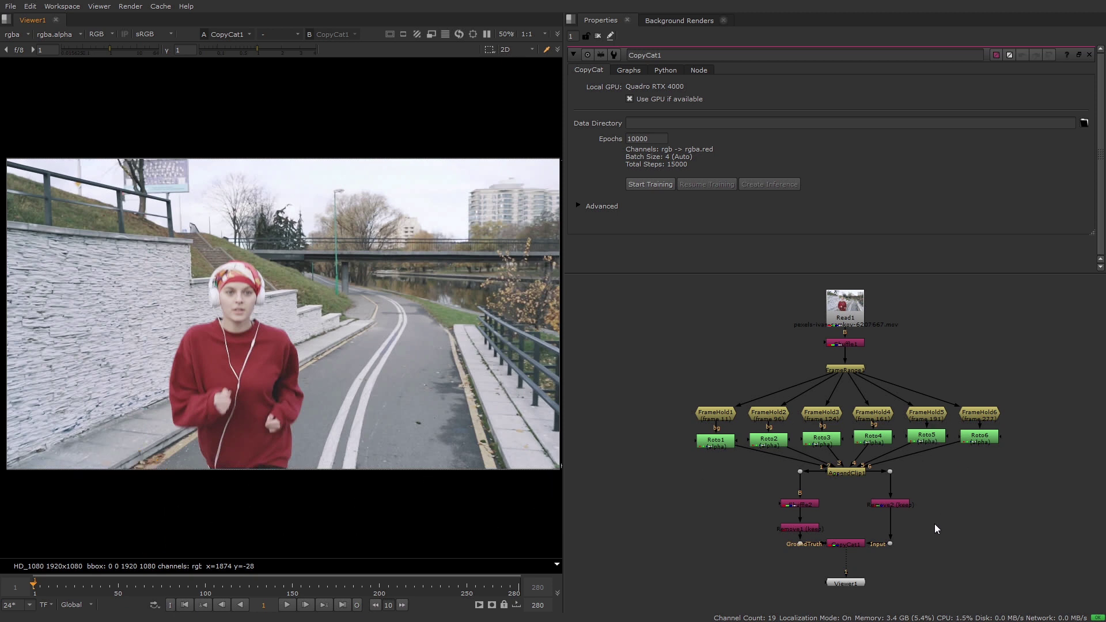
View the Remove2, Remove1 ground-truth matte and CopyCat1 outputs in the viewer.
scroll(904, 527, "up", 4)
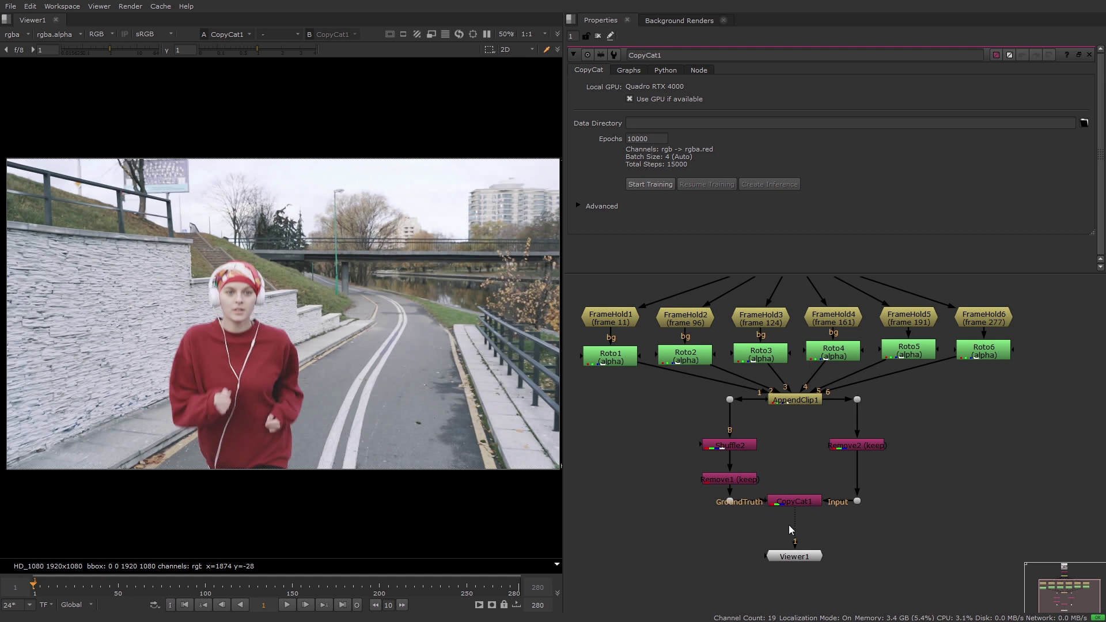
scroll(817, 530, "up", 5)
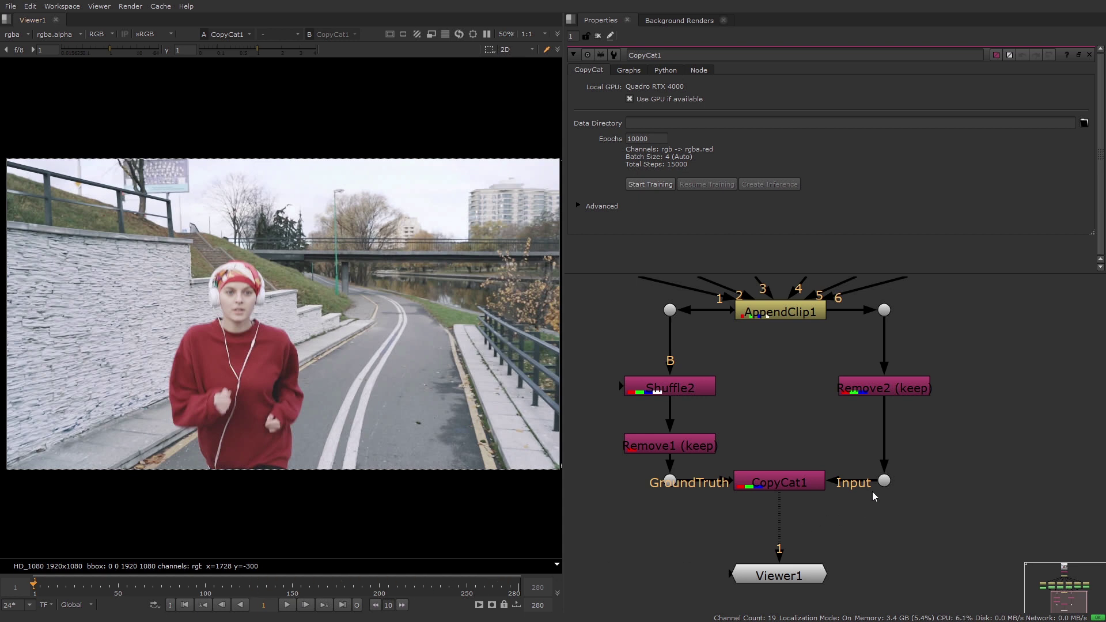
left_click(907, 387)
key("1")
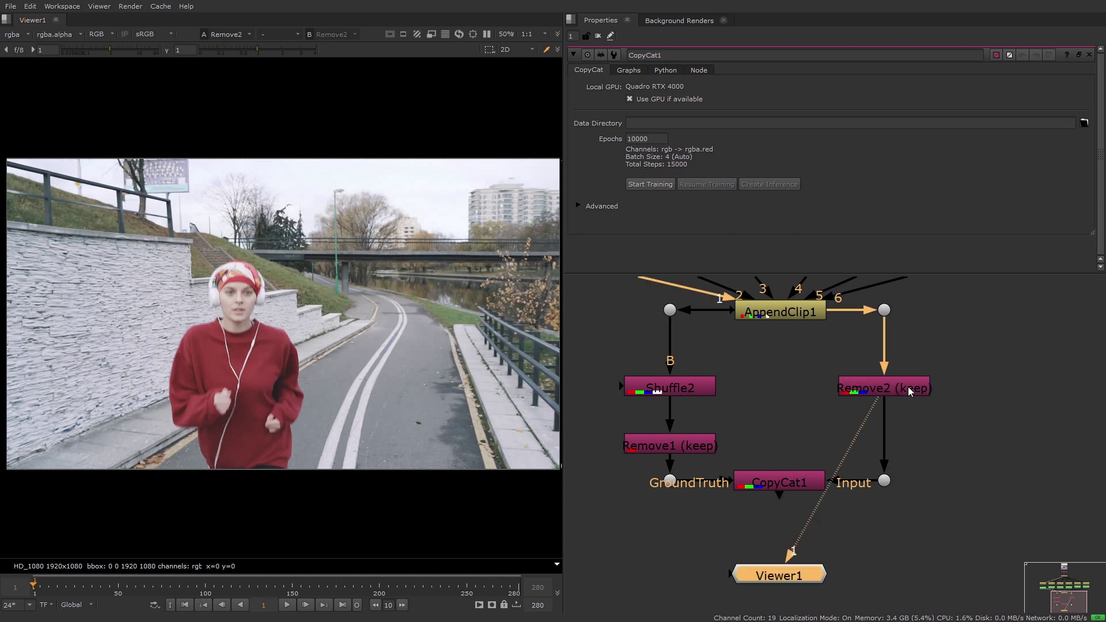
left_click(706, 447)
key("1")
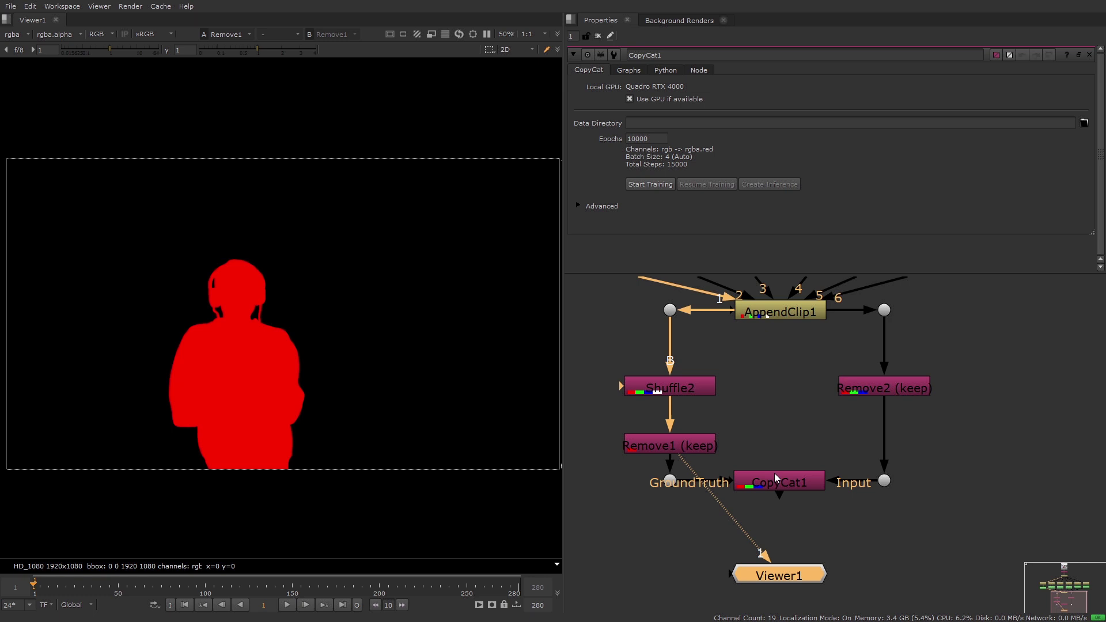
left_click(783, 479)
key("1")
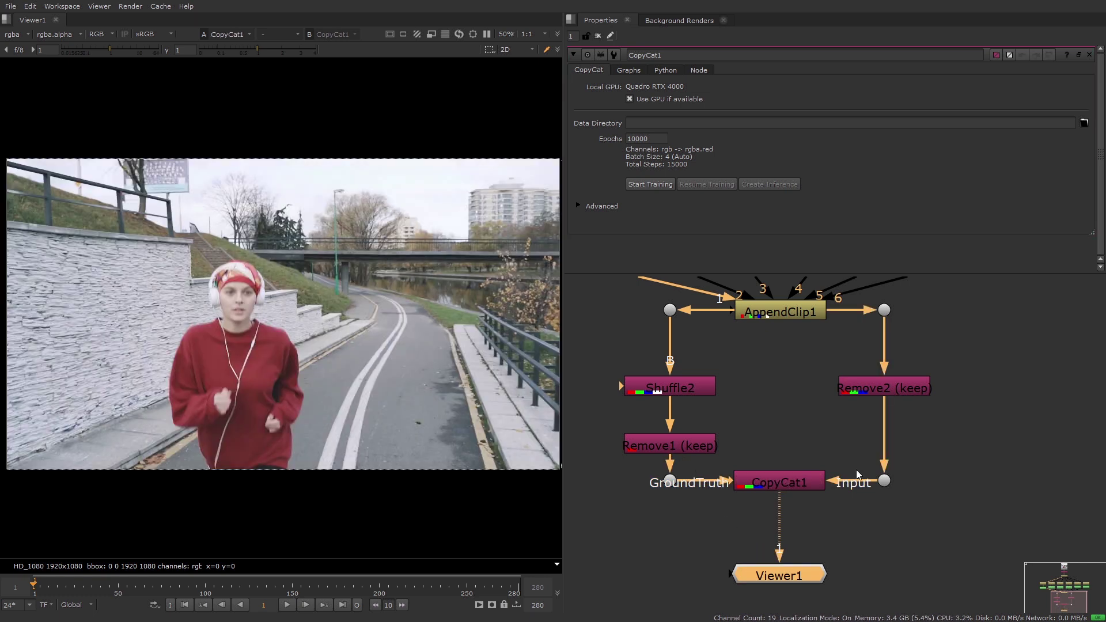
left_click(954, 458)
scroll(954, 458, "down", 3)
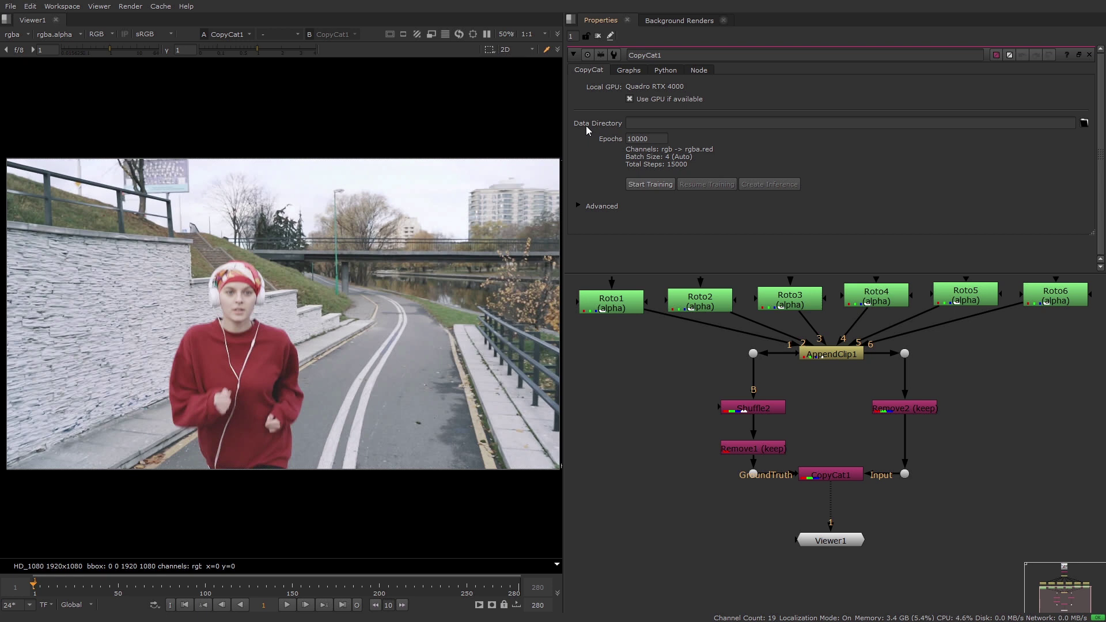
Create a 'training' folder in the copycat folder and set it as CopyCat1's data directory.
left_click(1083, 123)
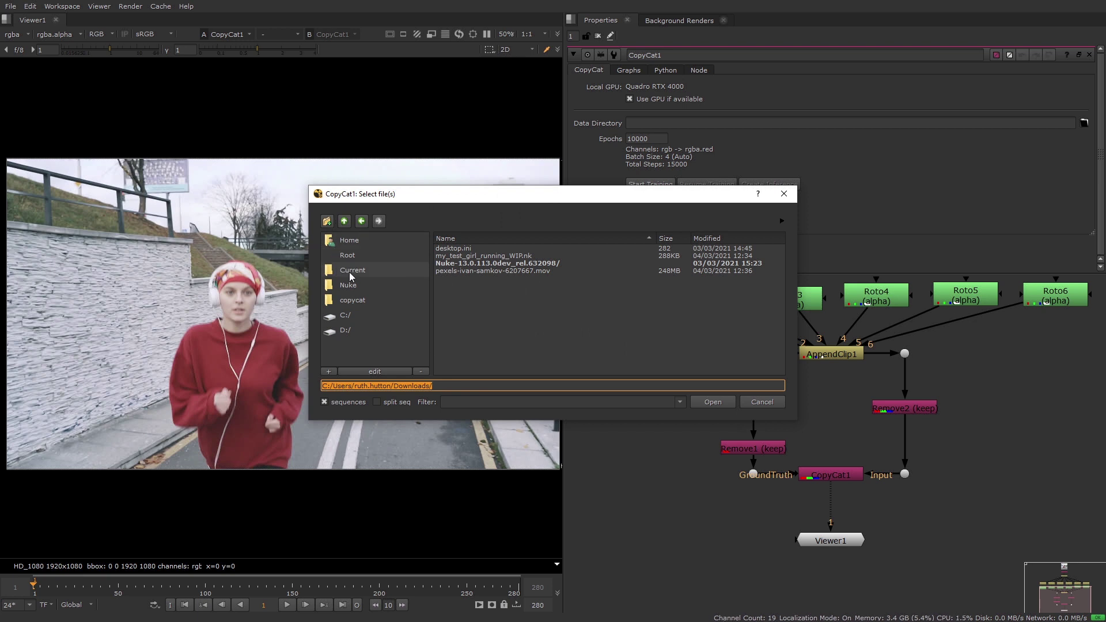
left_click(352, 300)
left_click(327, 221)
type("trai")
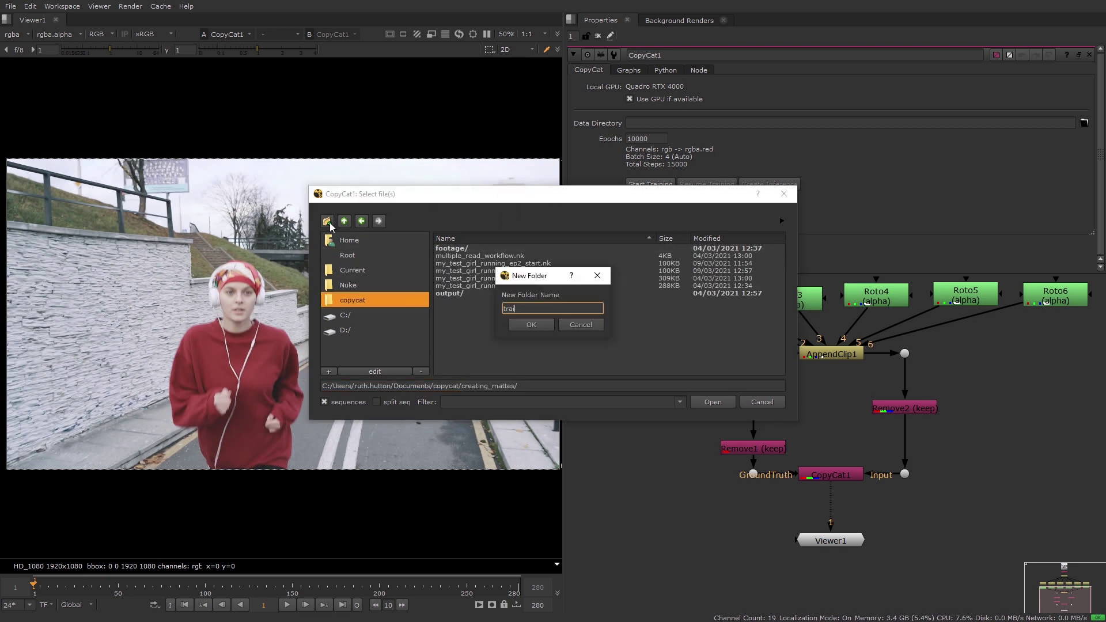
type("ning")
left_click(531, 325)
left_click(727, 405)
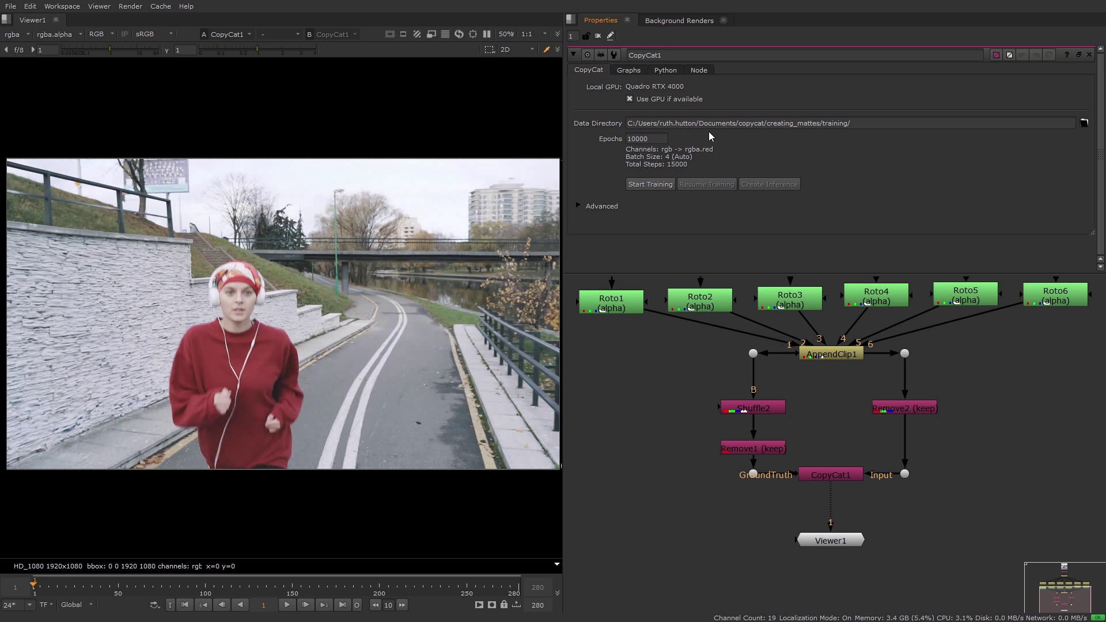
Check Remove1, then reselect CopyCat1 to bring up its properties for the Advanced options.
left_click(607, 158)
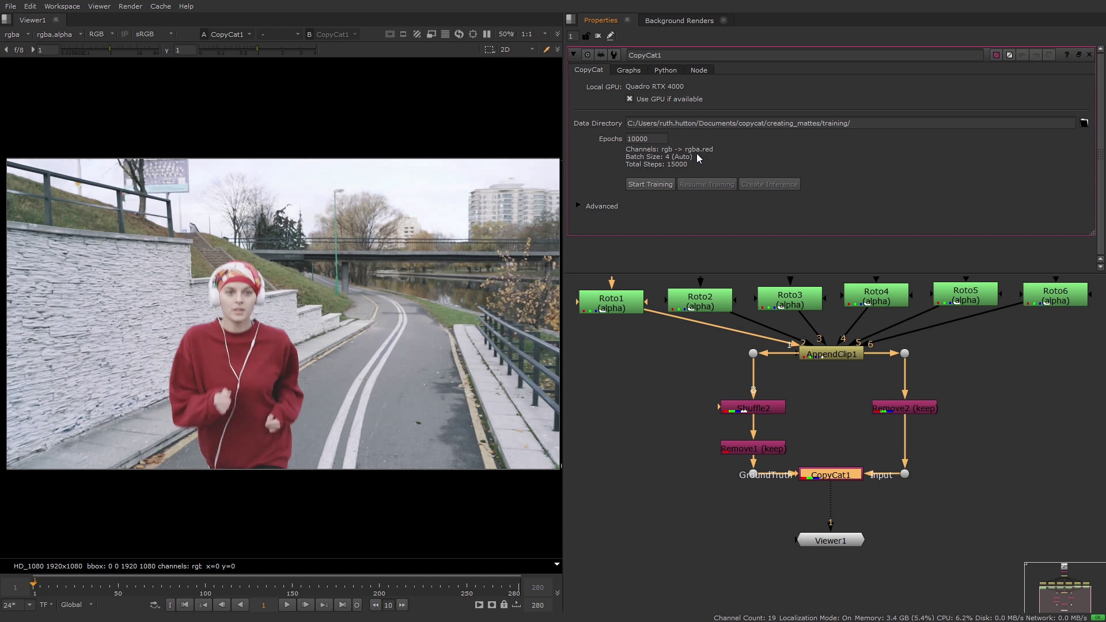
left_click(780, 450)
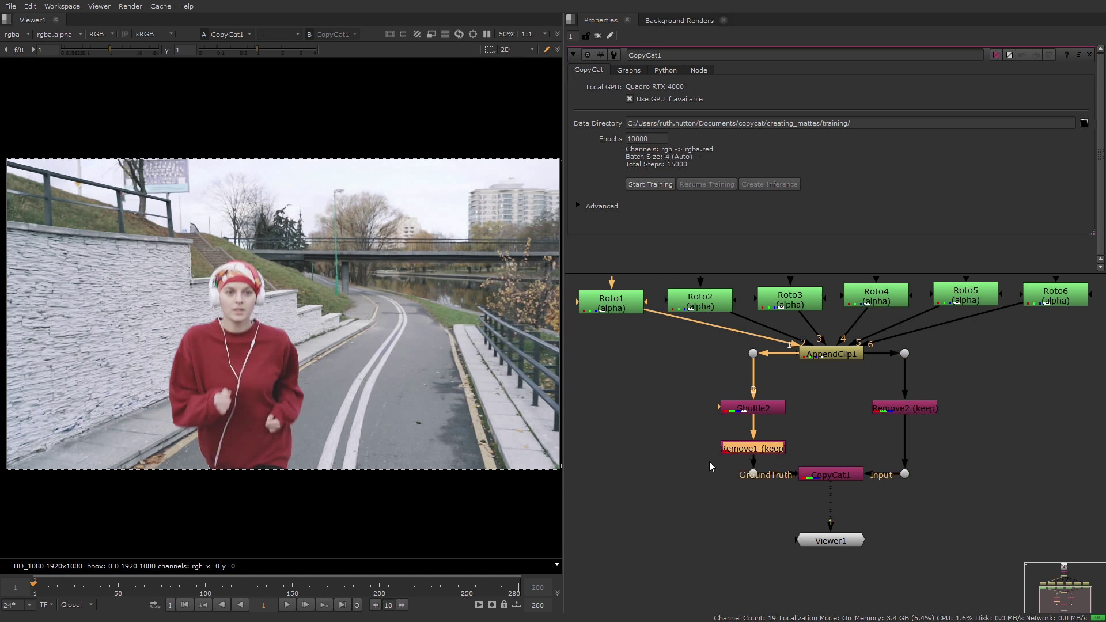
left_click(672, 389)
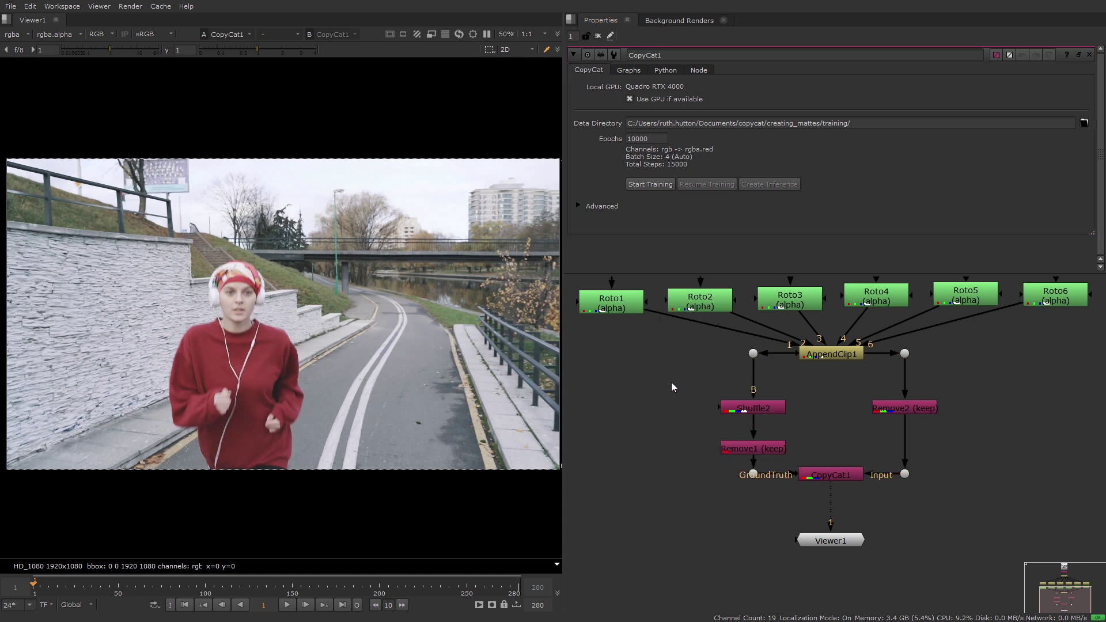
left_click(603, 162)
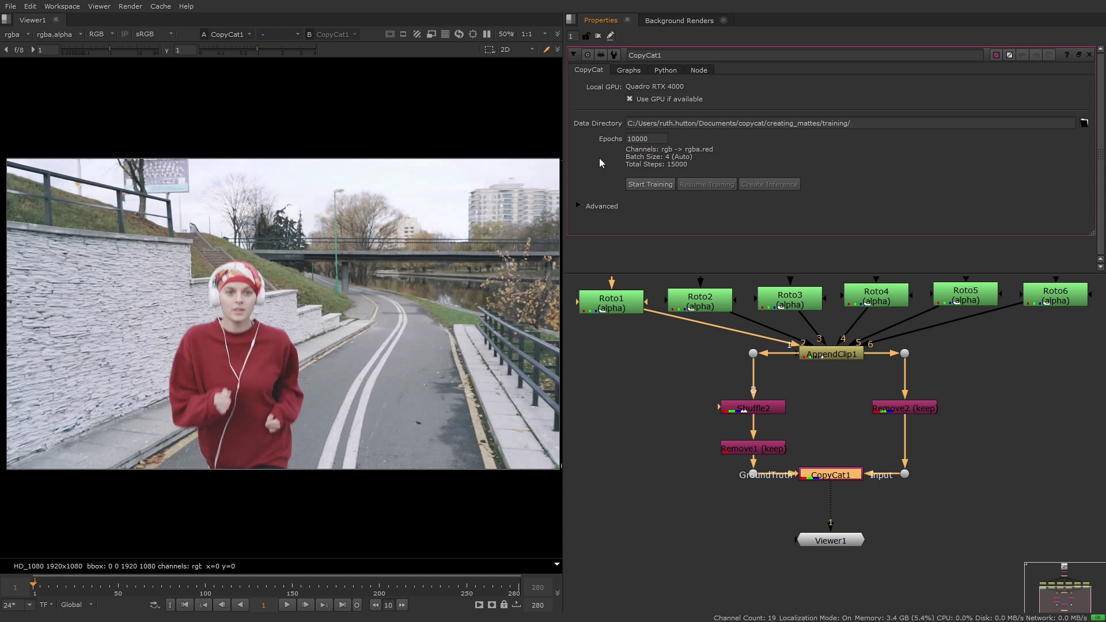
left_click(578, 205)
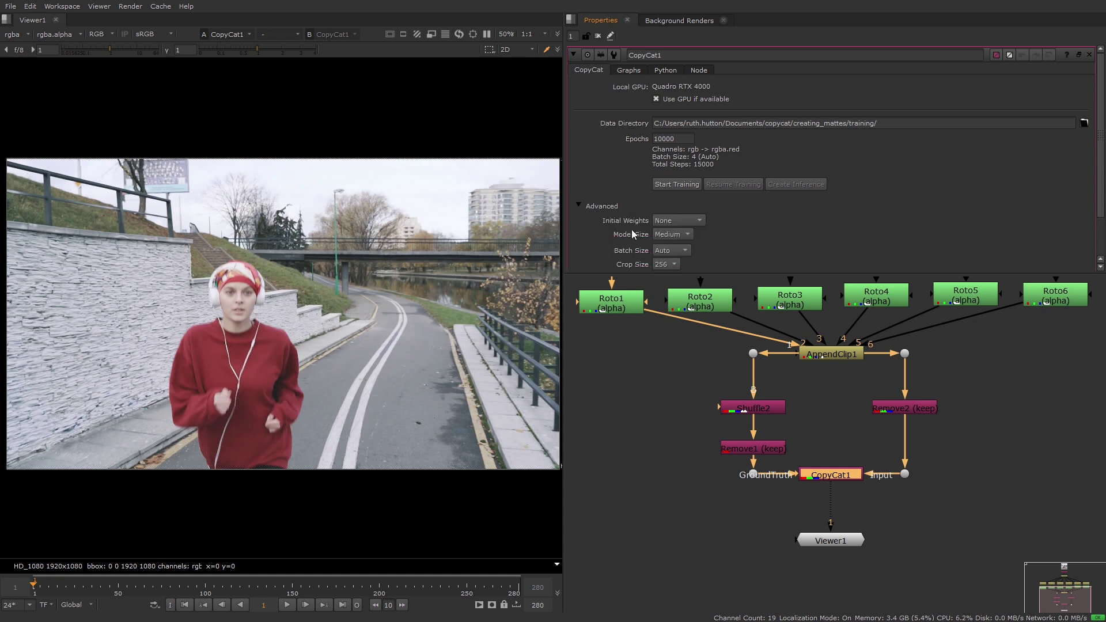
scroll(679, 254, "down", 2)
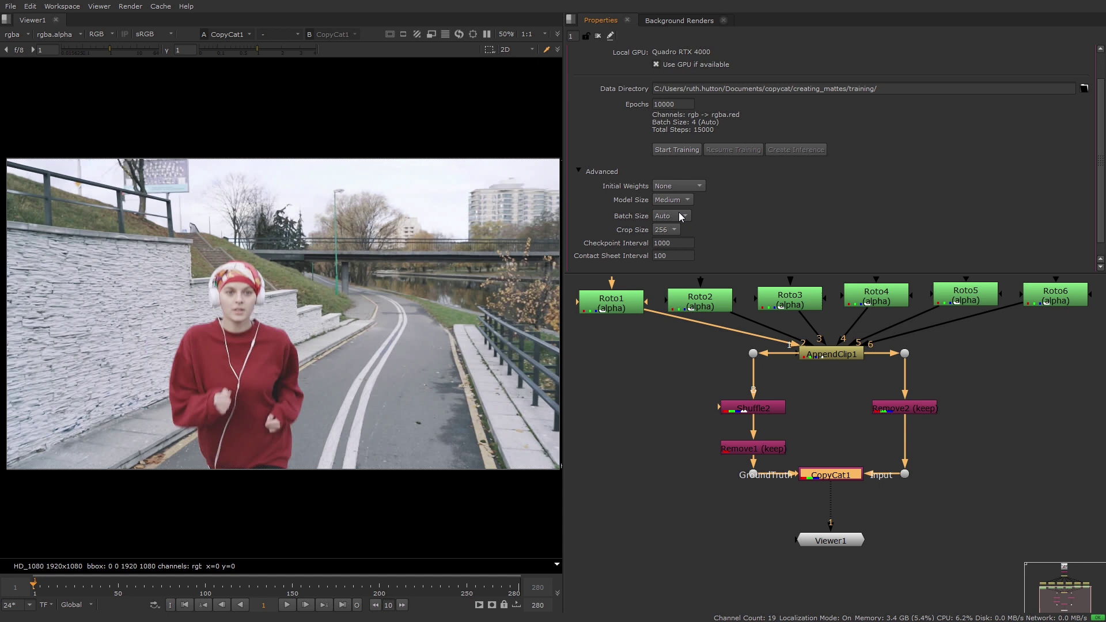
left_click(678, 215)
left_click(691, 222)
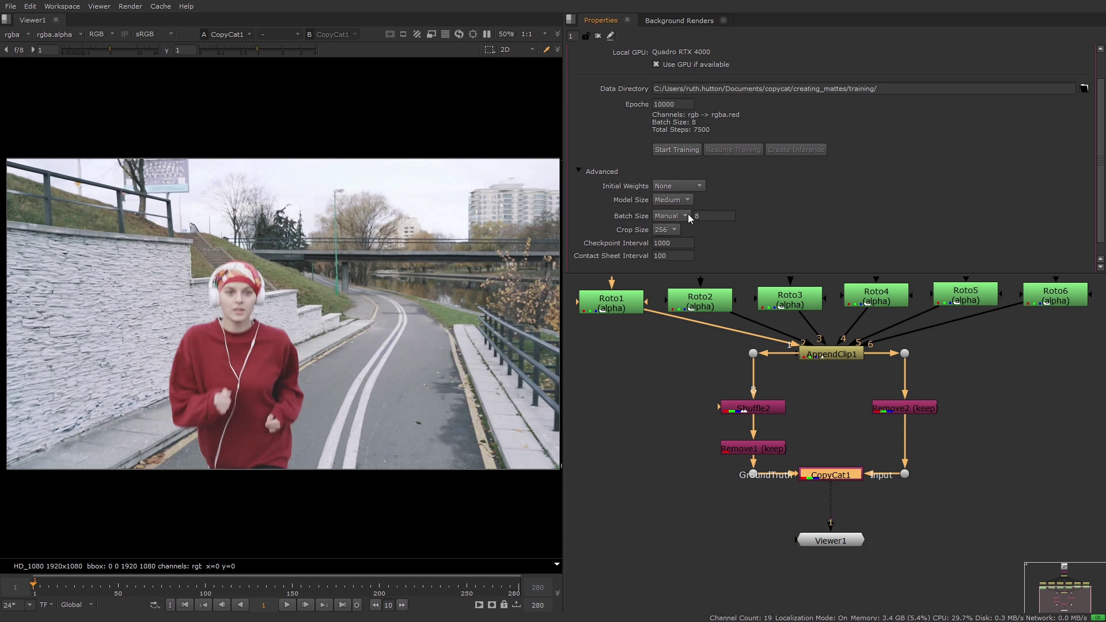
left_click(685, 216)
left_click(683, 206)
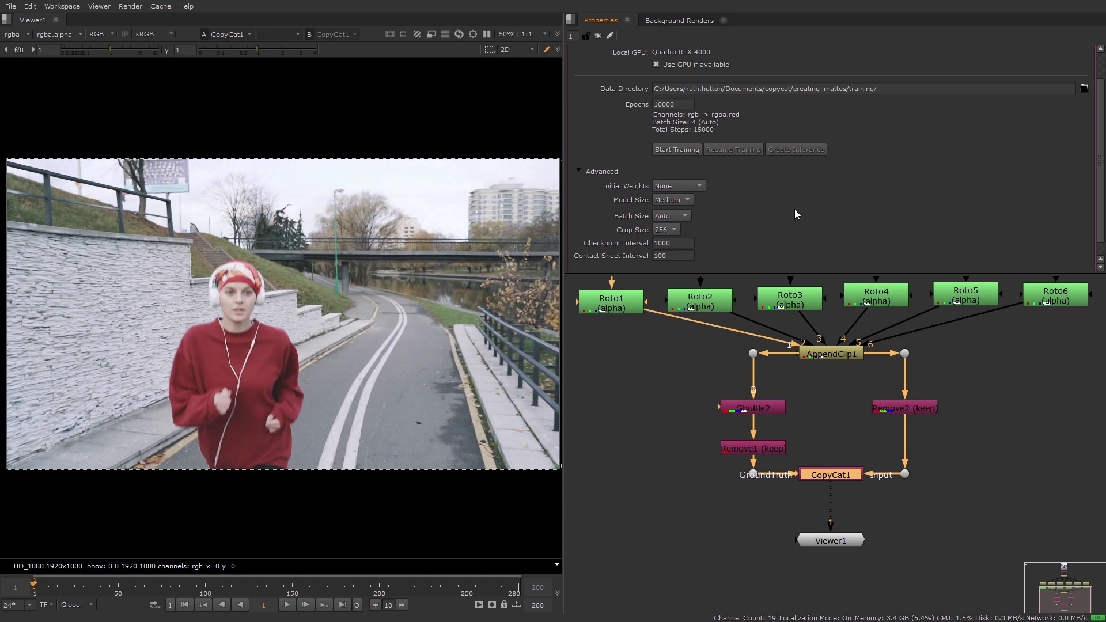
scroll(795, 213, "up", 2)
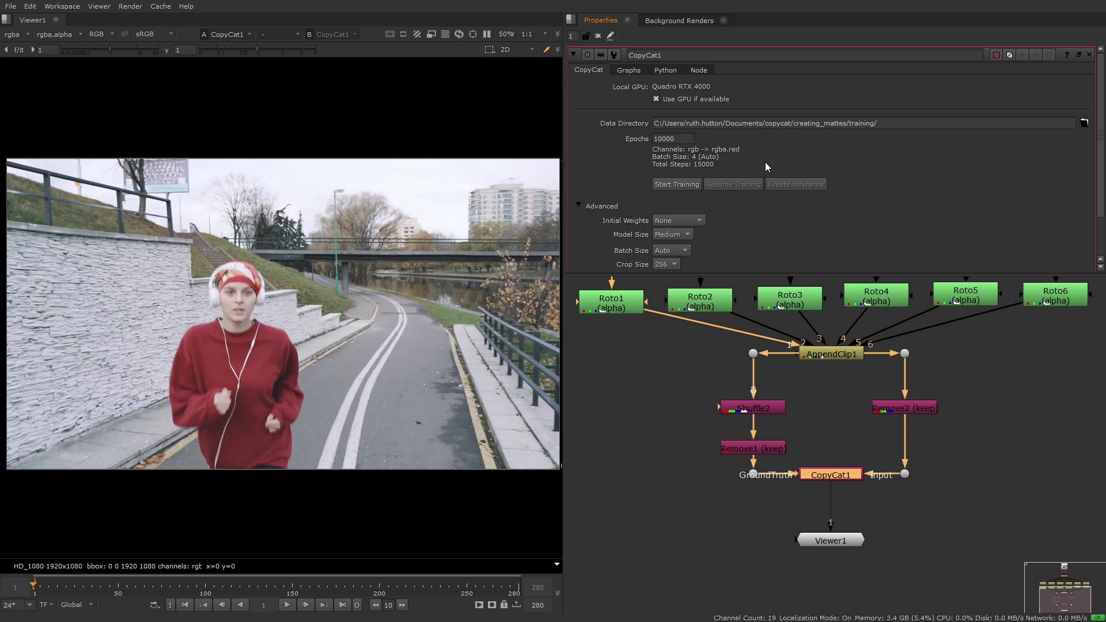
left_click(1088, 54)
double_click(844, 476)
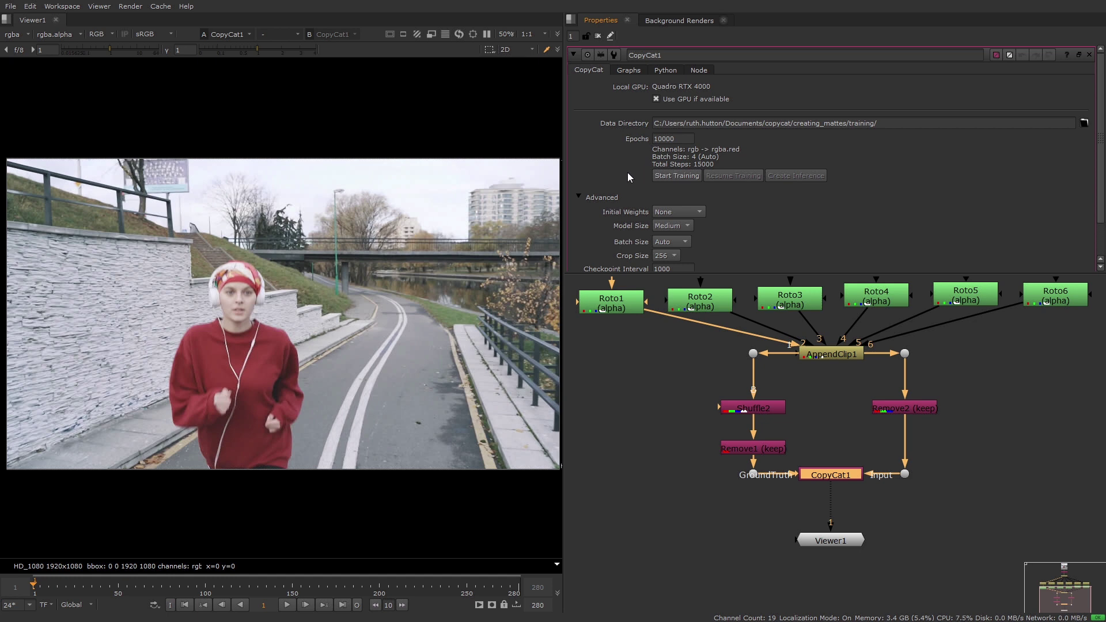
scroll(894, 216, "down", 2)
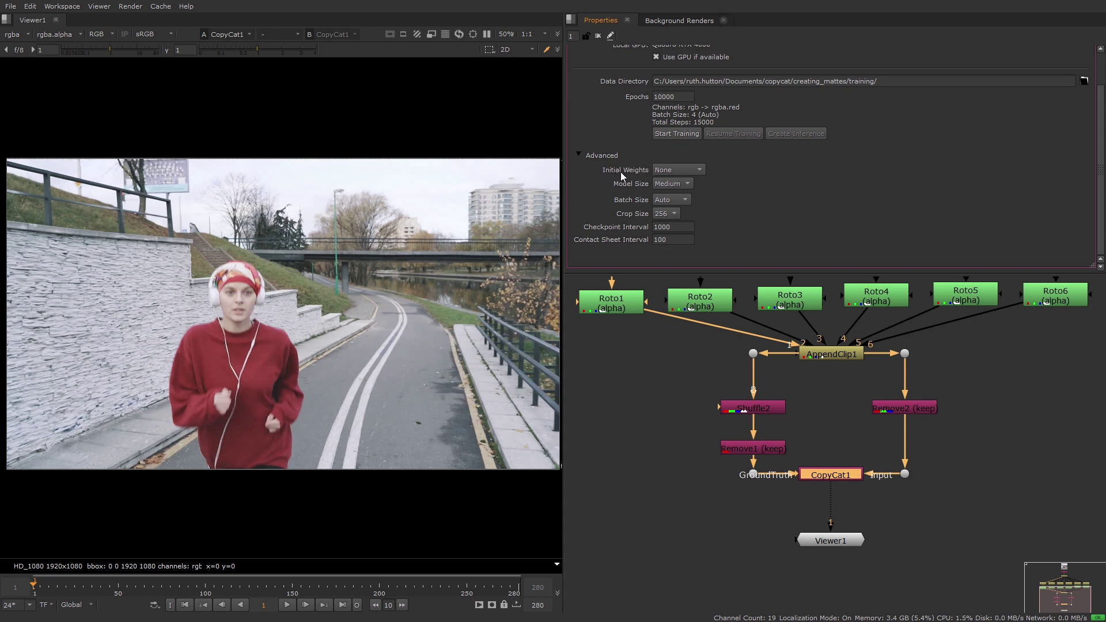
left_click(700, 171)
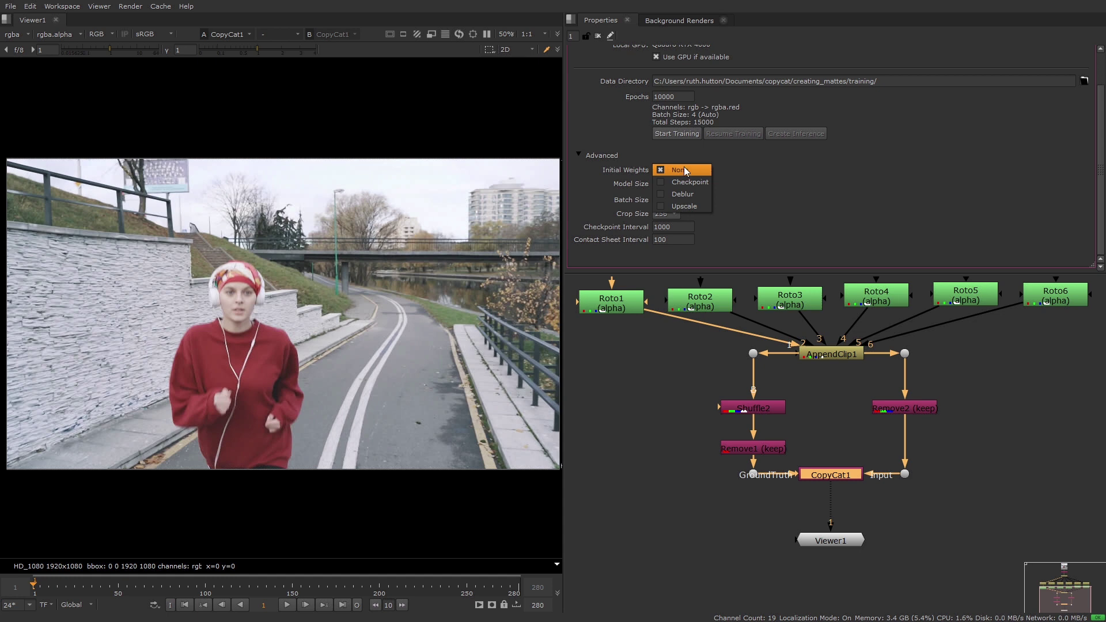
left_click(696, 171)
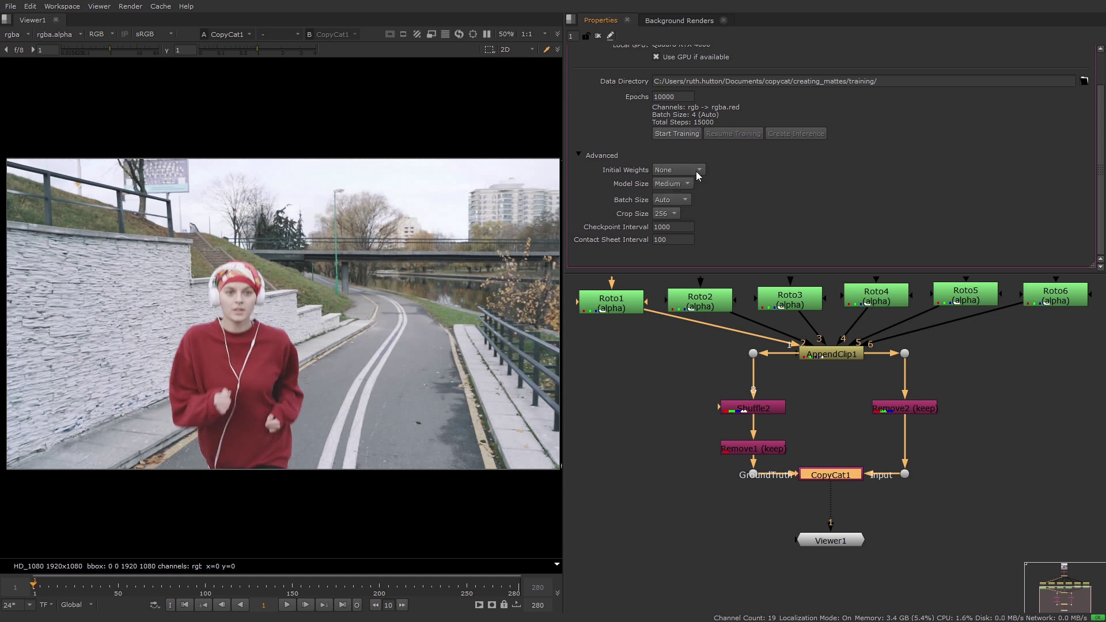
left_click(695, 171)
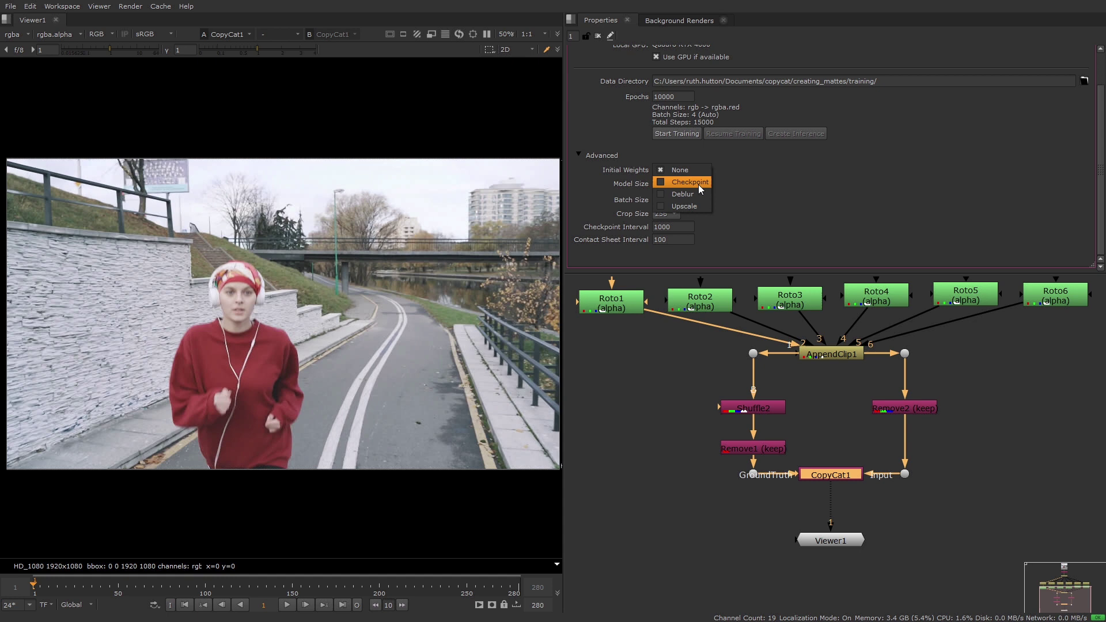
left_click(698, 183)
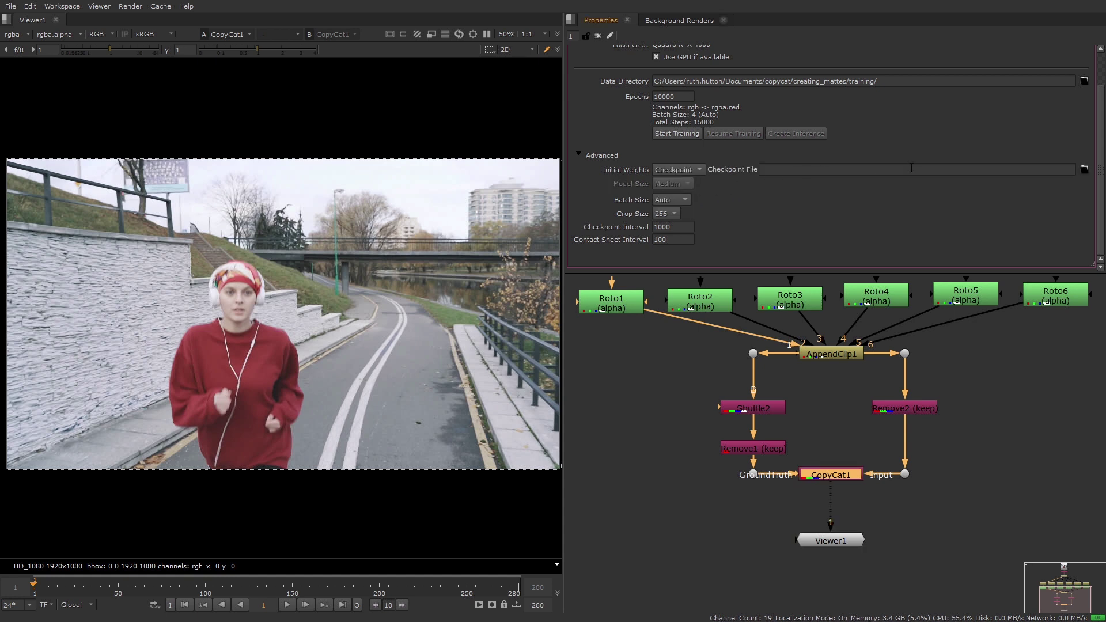
left_click(696, 168)
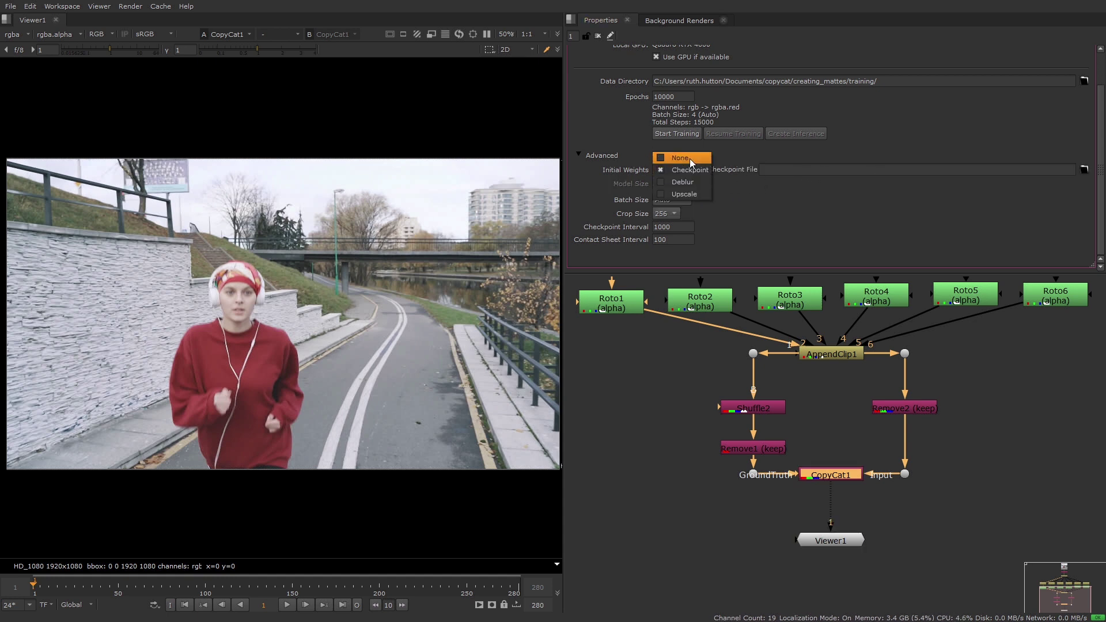
left_click(690, 157)
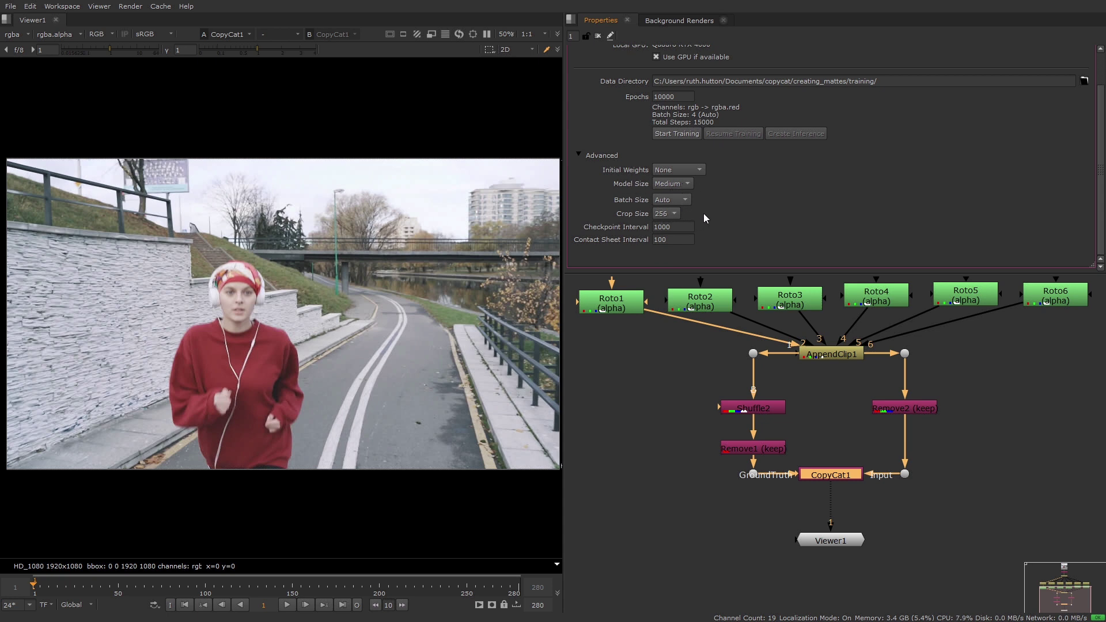
left_click(688, 184)
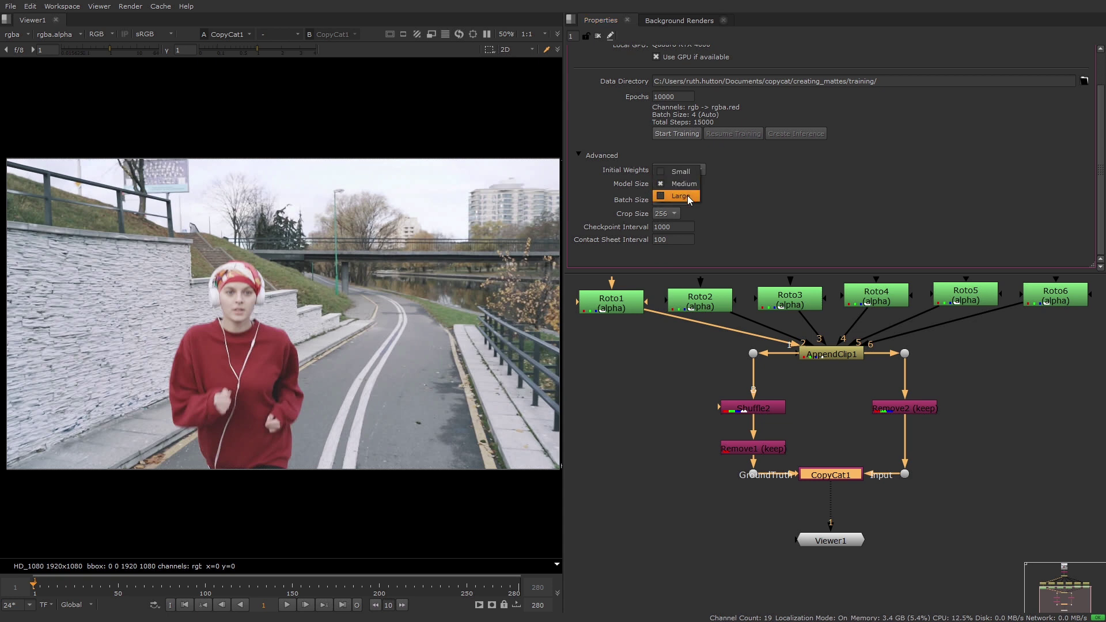
left_click(707, 183)
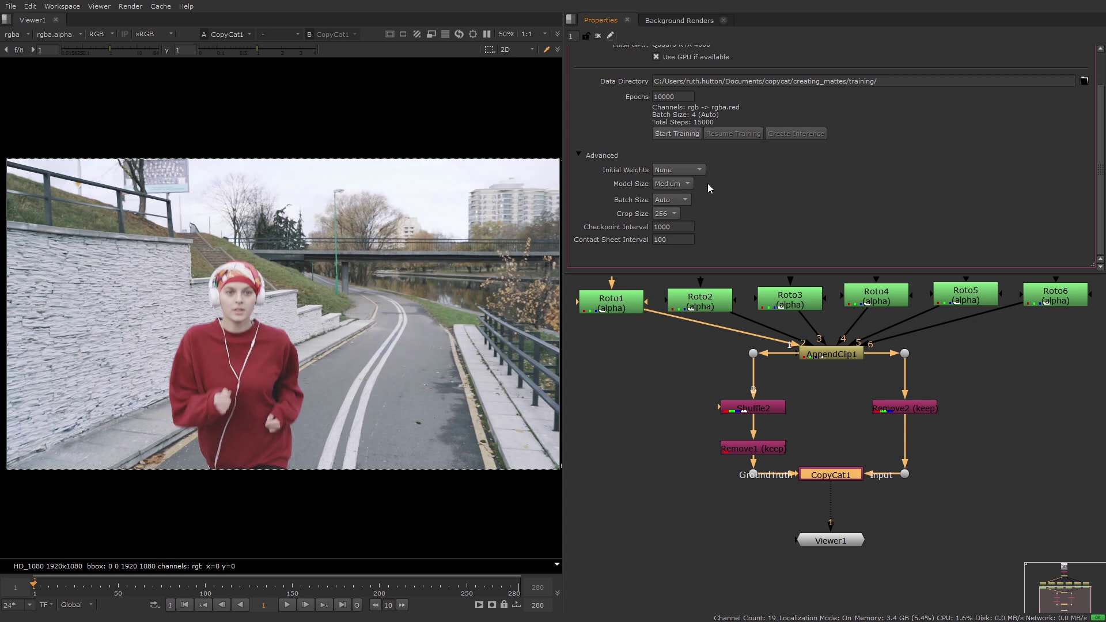
left_click(682, 184)
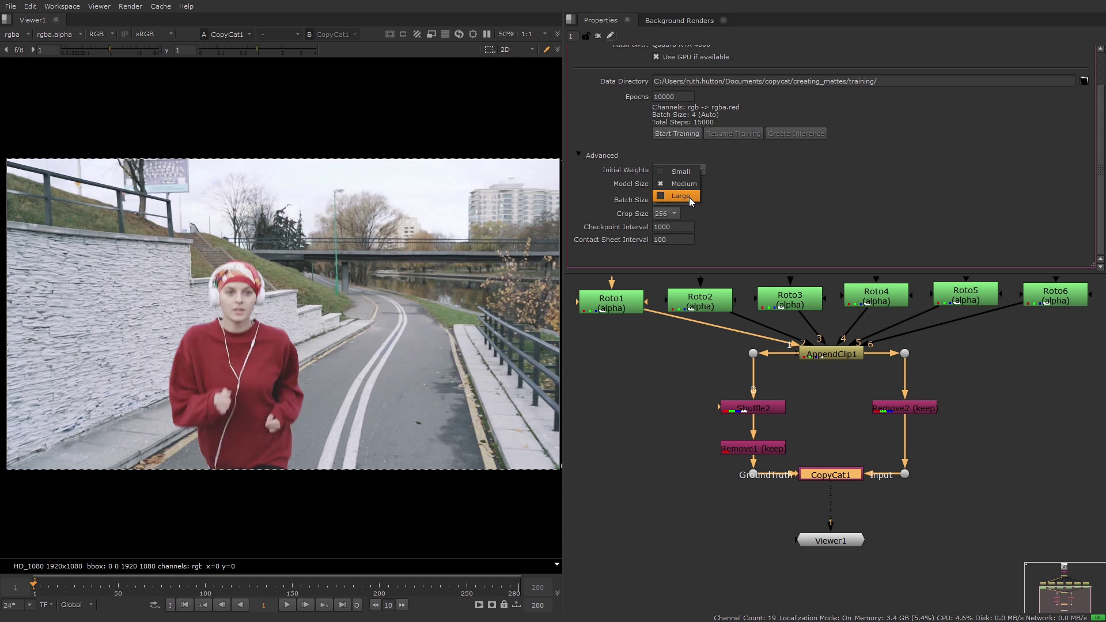
left_click(709, 195)
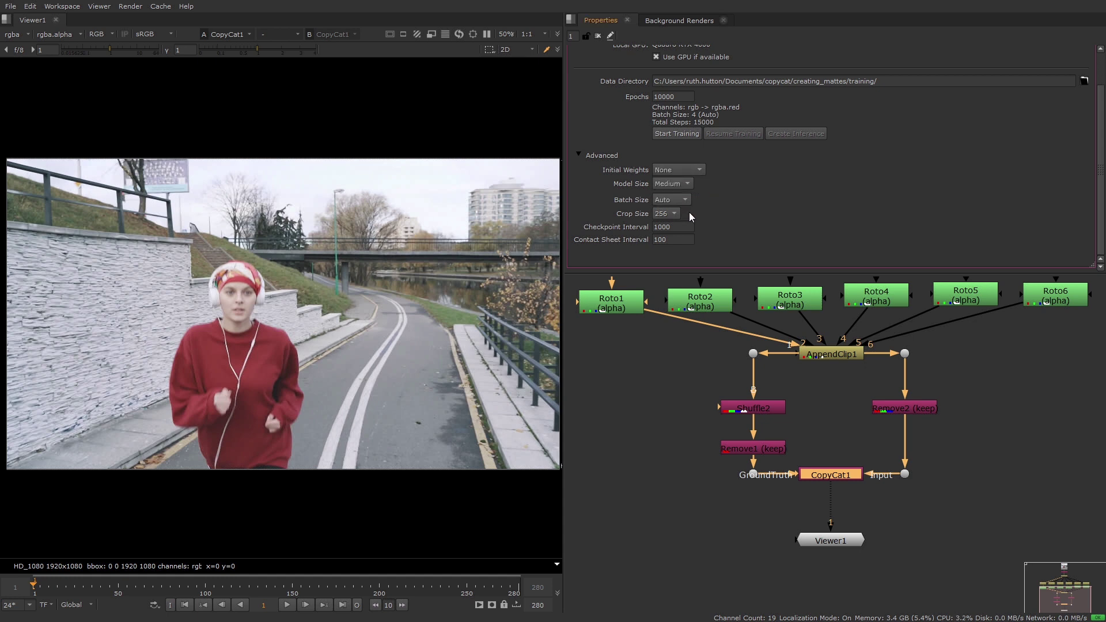
left_click(667, 213)
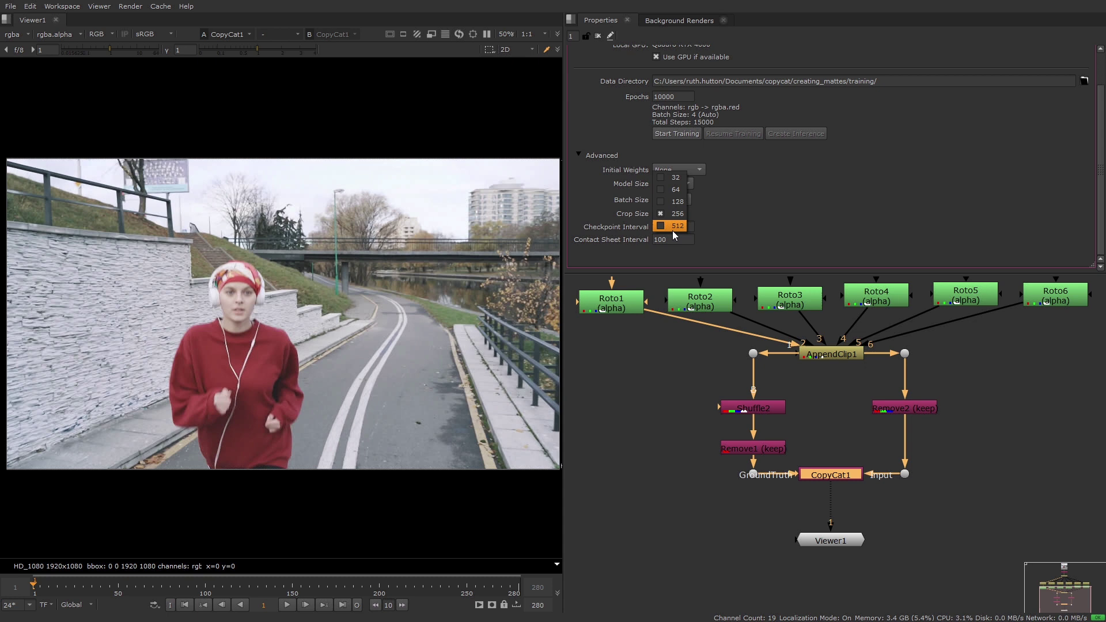
left_click(677, 213)
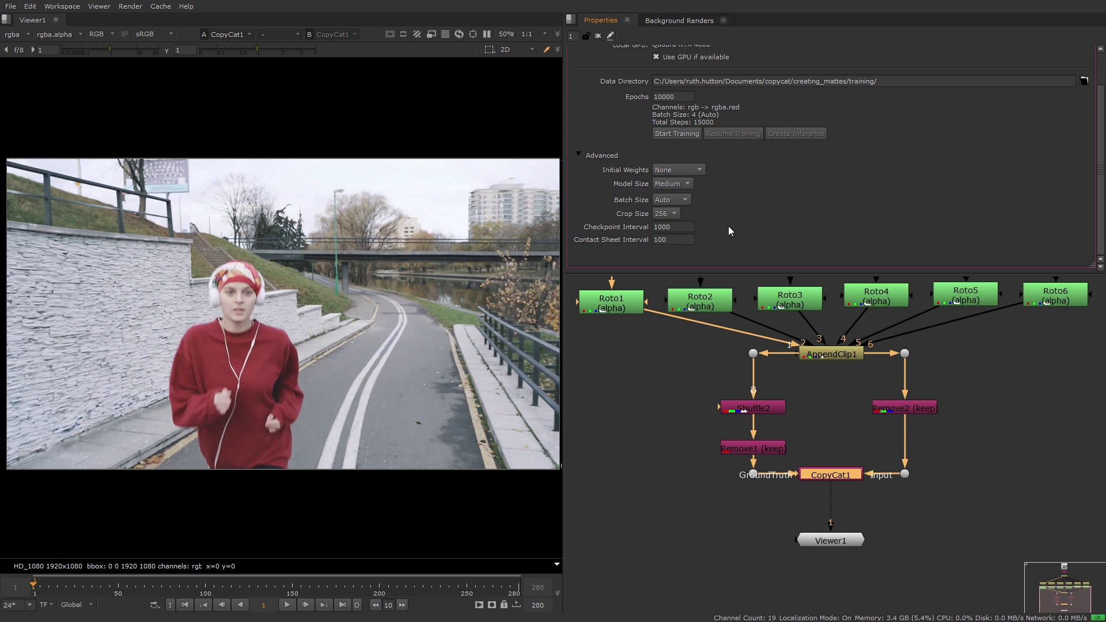
Start CopyCat1 training, show its loss graph and move the Progress window aside.
scroll(728, 227, "up", 2)
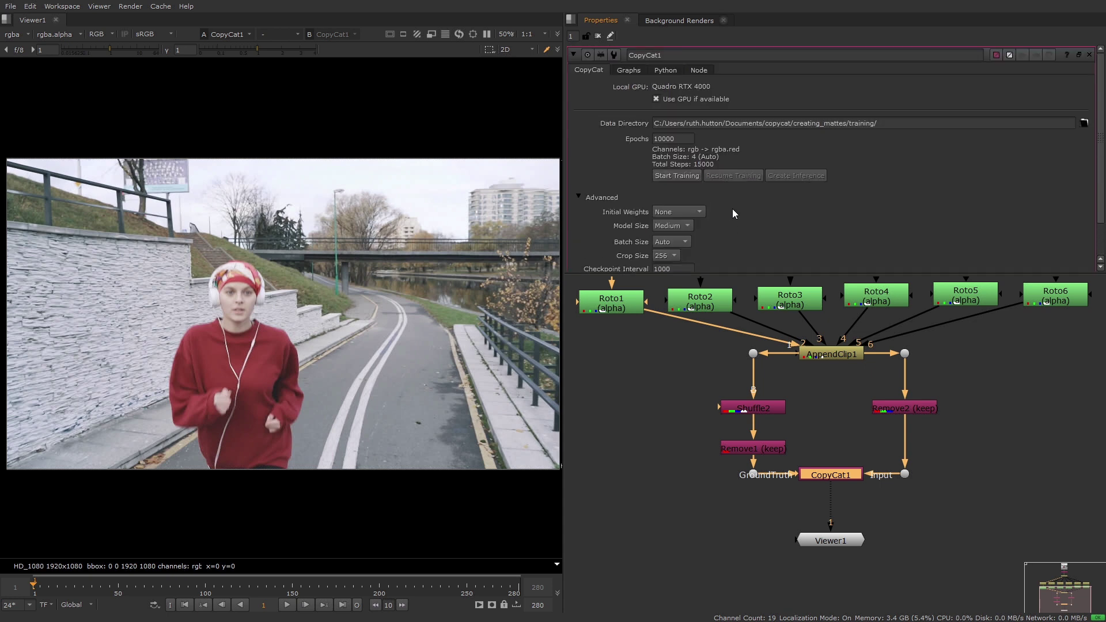
left_click(682, 177)
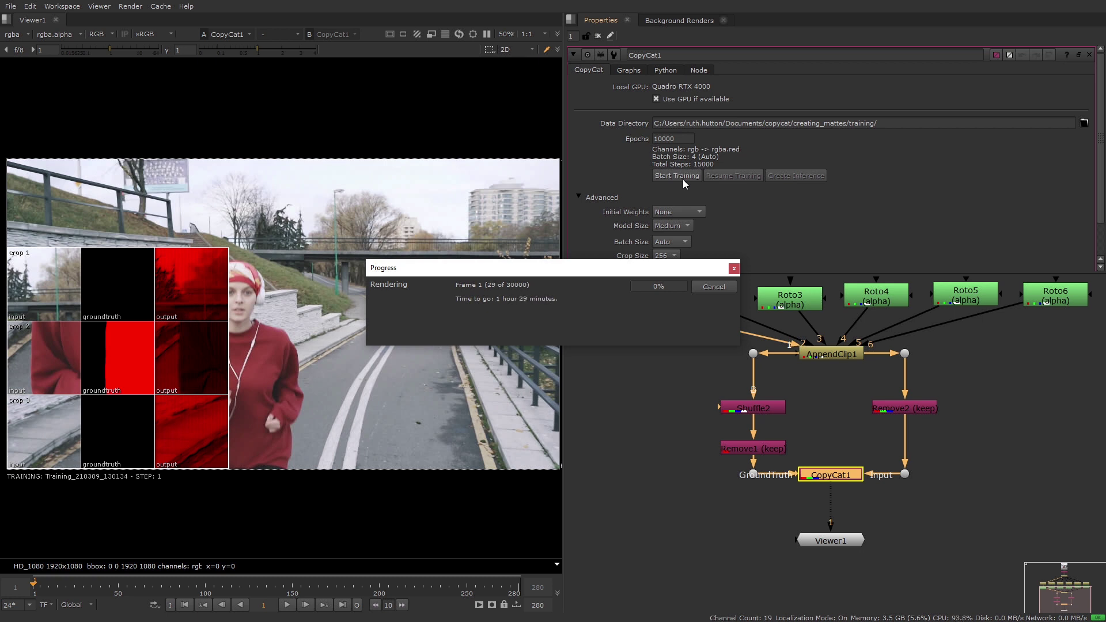
left_click(628, 70)
left_click_drag(654, 269, 628, 429)
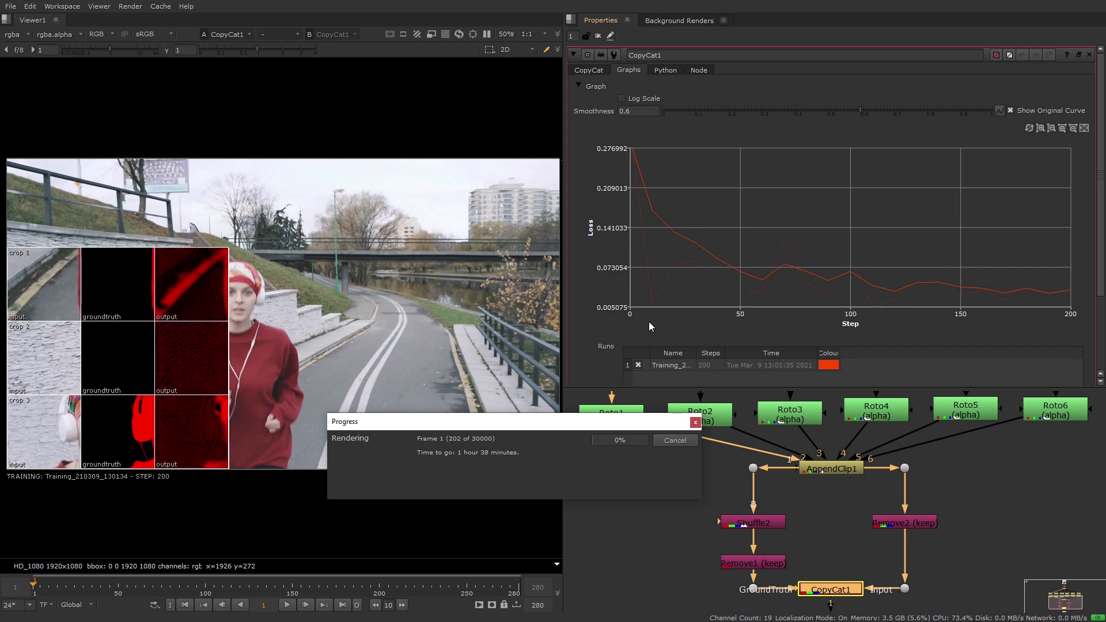
Reposition the Progress window and raise the loss-graph Smoothness from 0.6 to 0.886.
left_click_drag(611, 424, 568, 395)
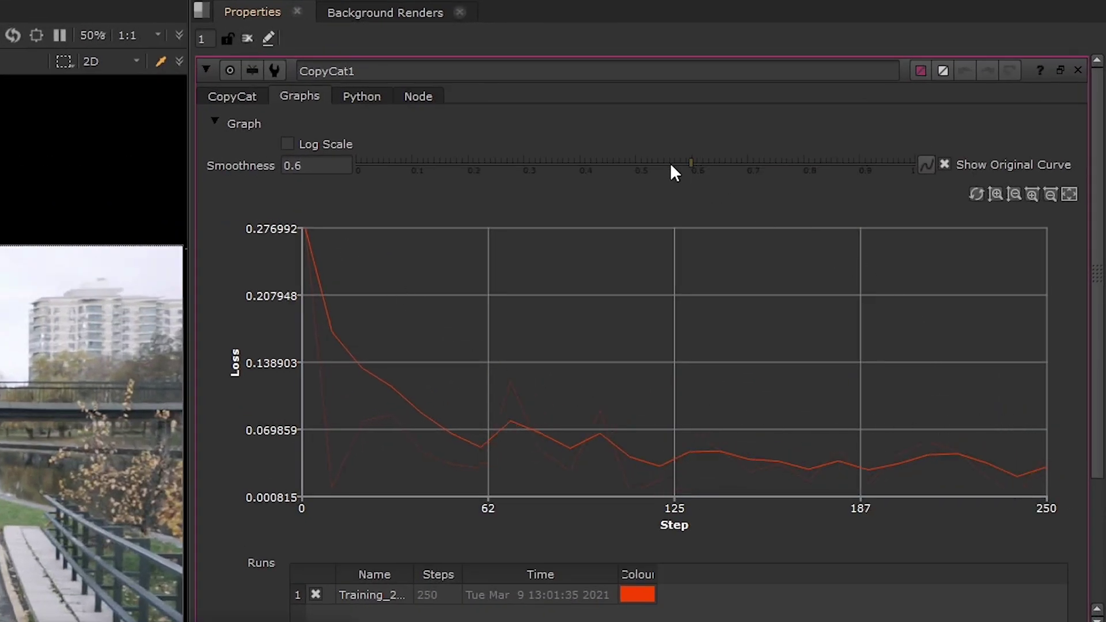
left_click_drag(698, 164, 850, 158)
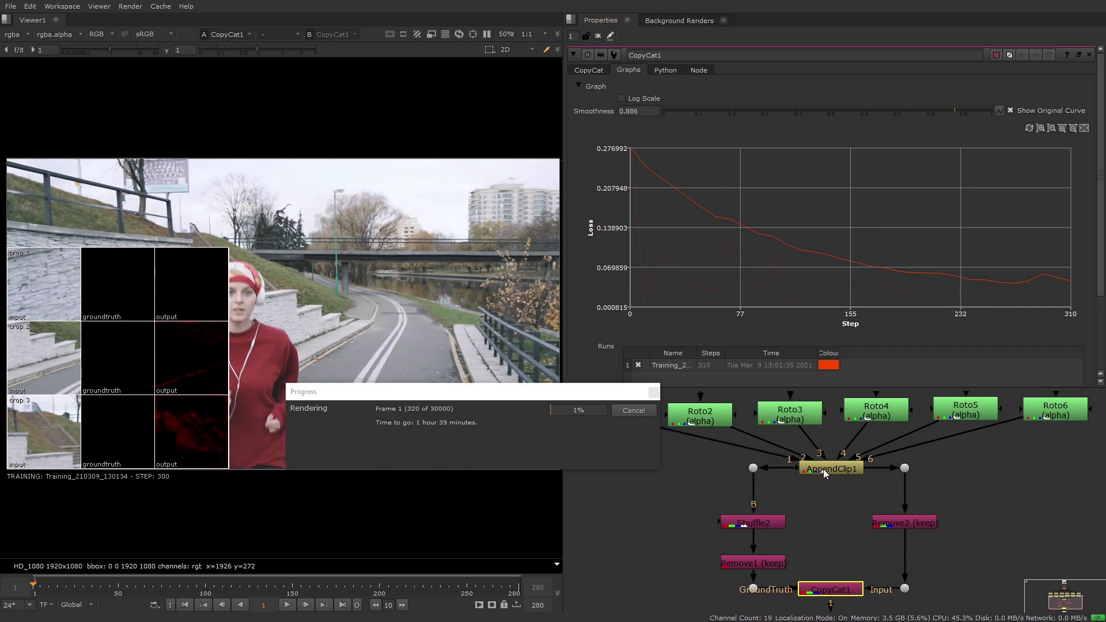
scroll(823, 469, "up", 3)
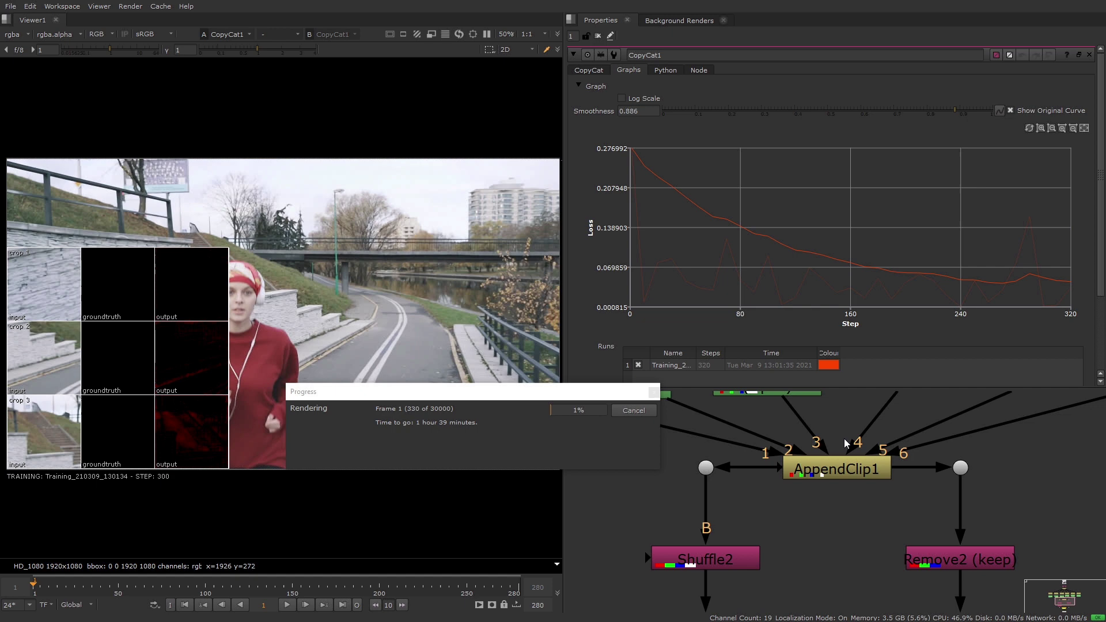
scroll(881, 471, "down", 3)
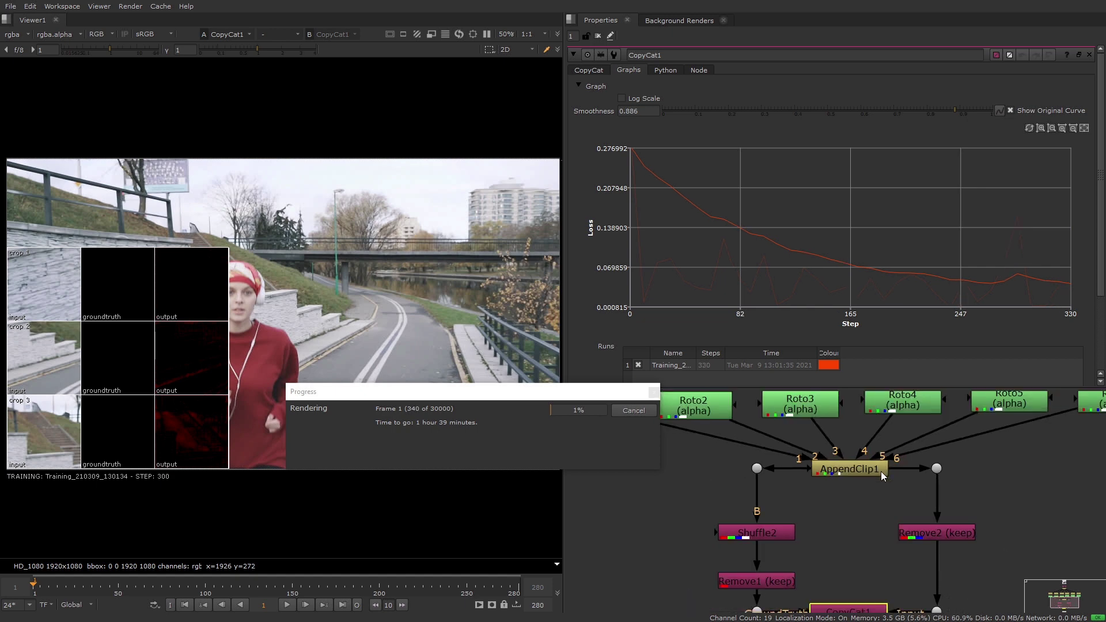
middle_click_drag(993, 472, 979, 488)
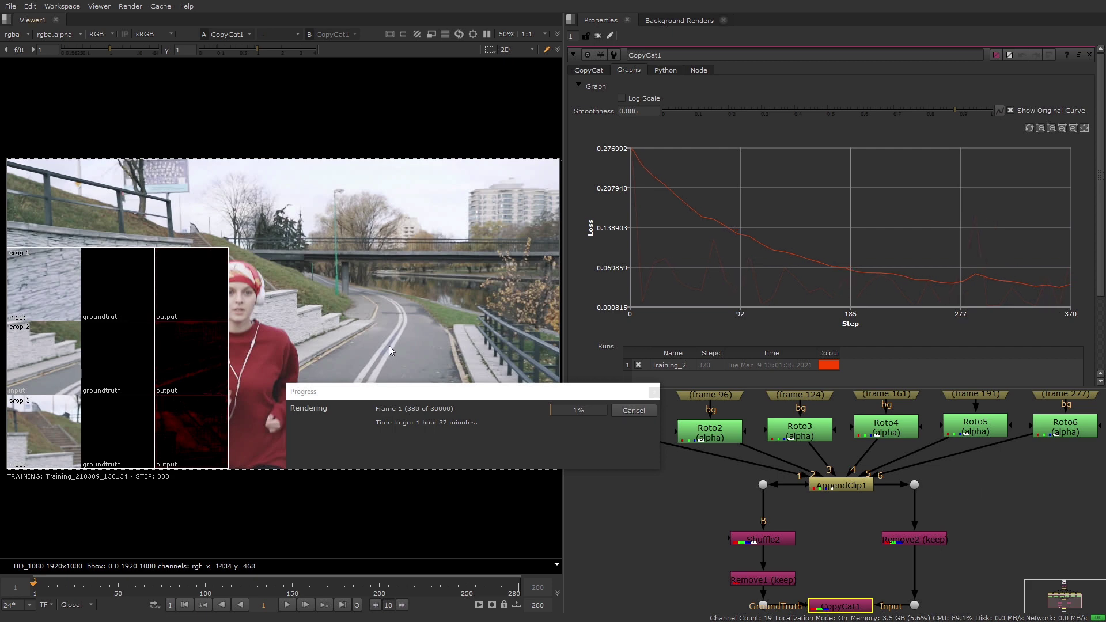
left_click_drag(403, 391, 733, 410)
middle_click_drag(357, 343, 481, 330)
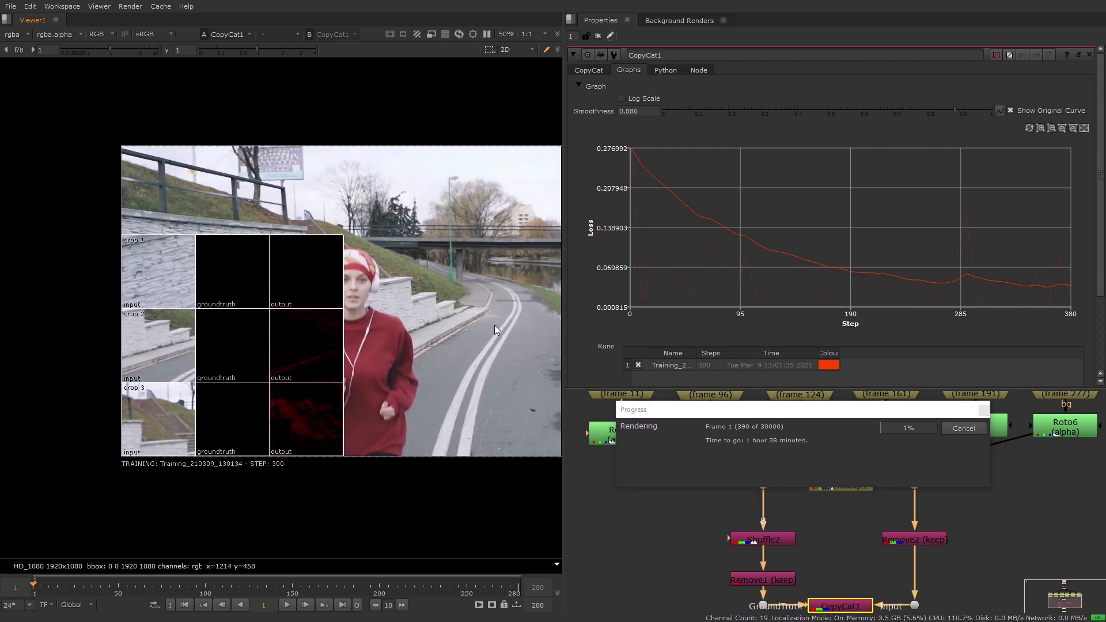
scroll(294, 338, "up", 5)
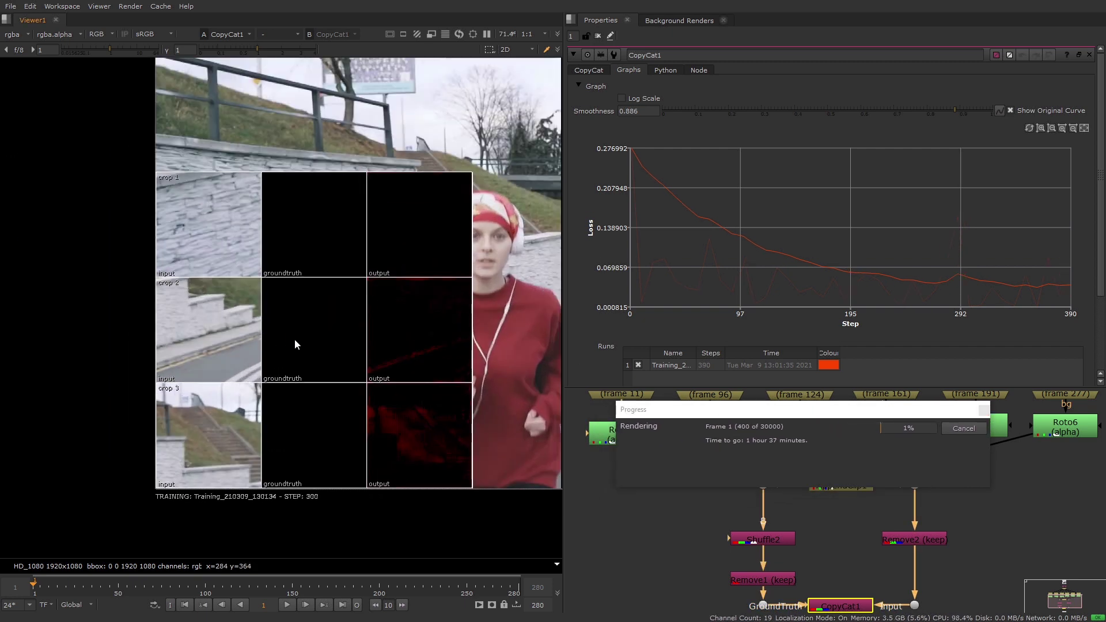
middle_click_drag(310, 344, 284, 328)
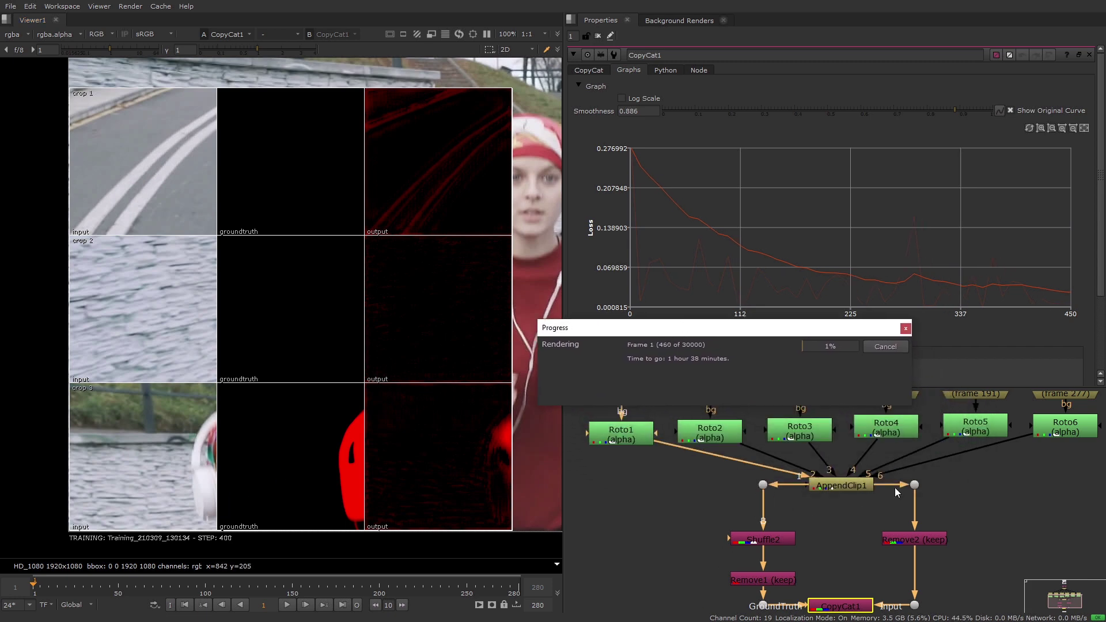
left_click(843, 523)
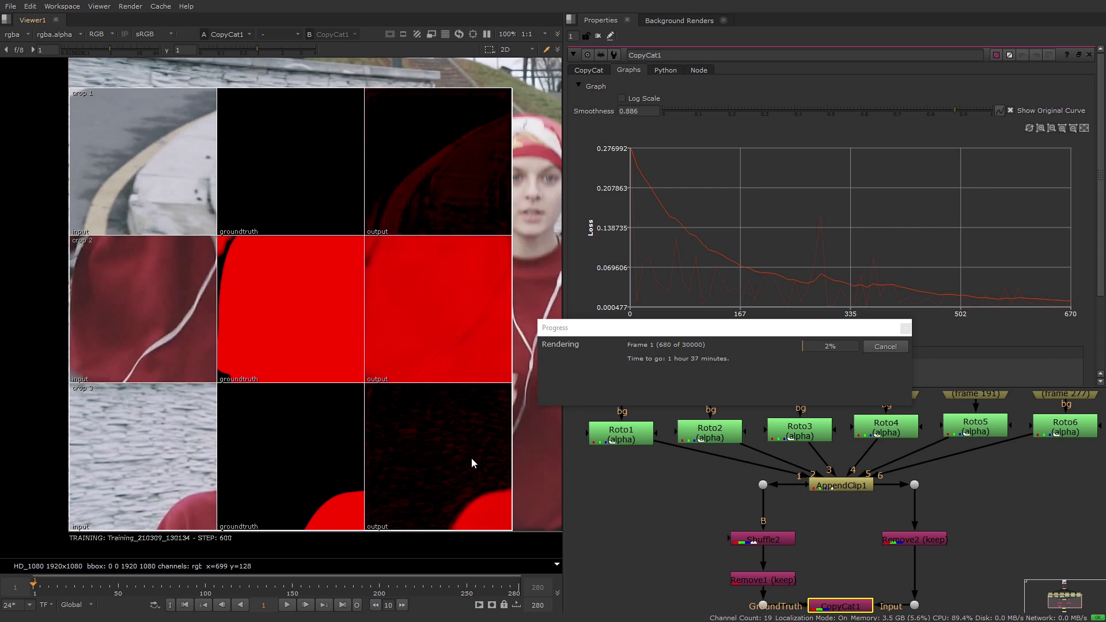
scroll(471, 458, "down", 4)
middle_click_drag(424, 454, 275, 452)
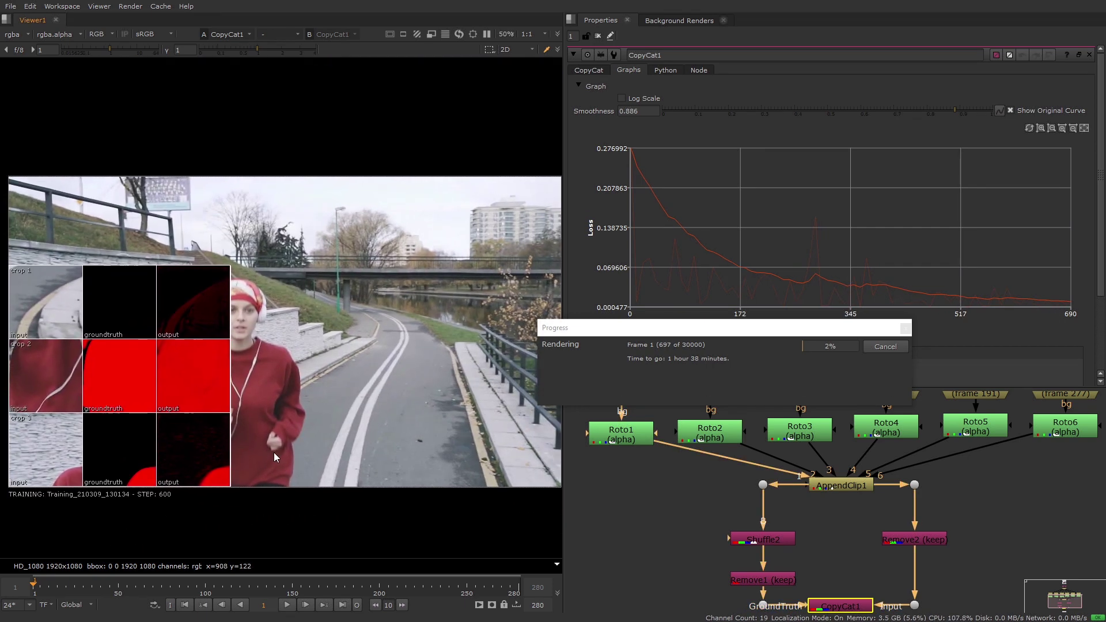
left_click_drag(715, 334, 571, 400)
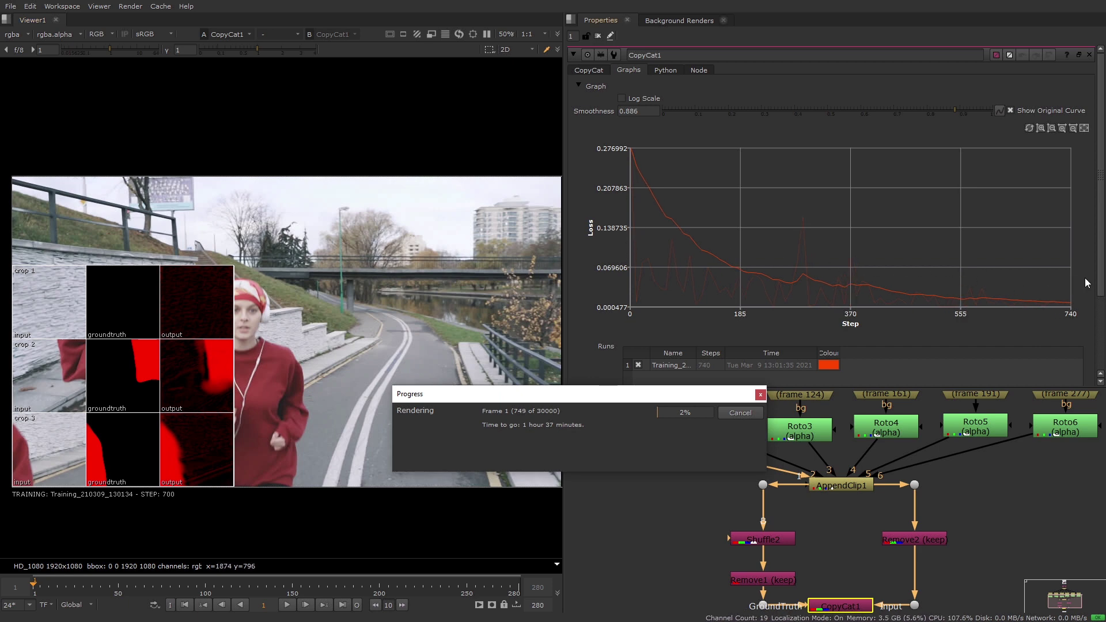
Clear the Progress window, enlarge the Node Graph and move CopyCat1 up.
left_click_drag(689, 395, 646, 355)
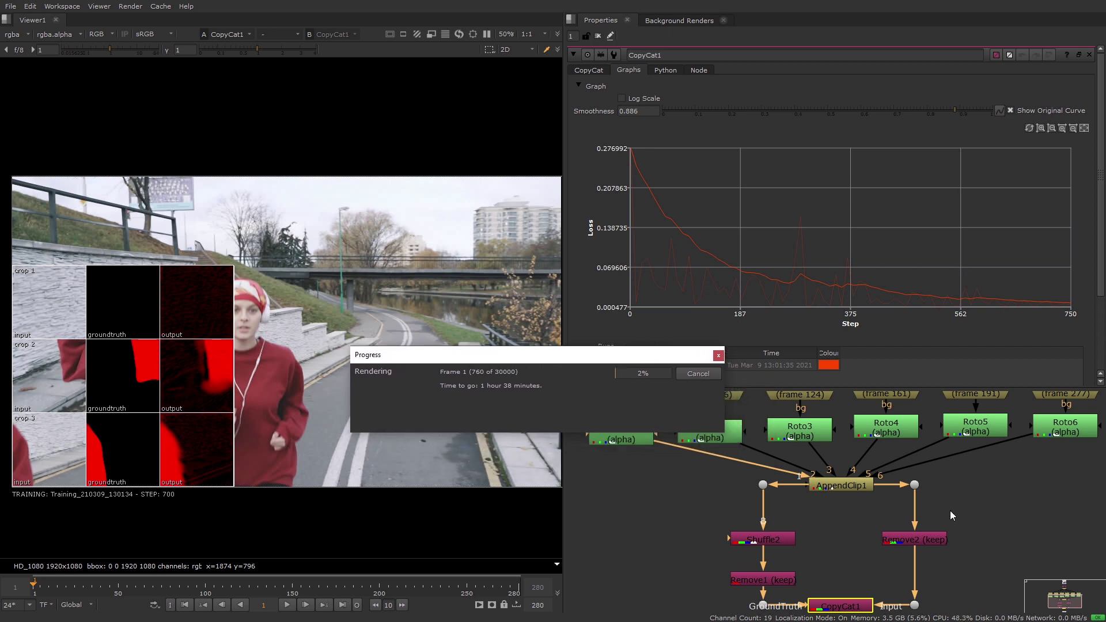
scroll(976, 505, "down", 5)
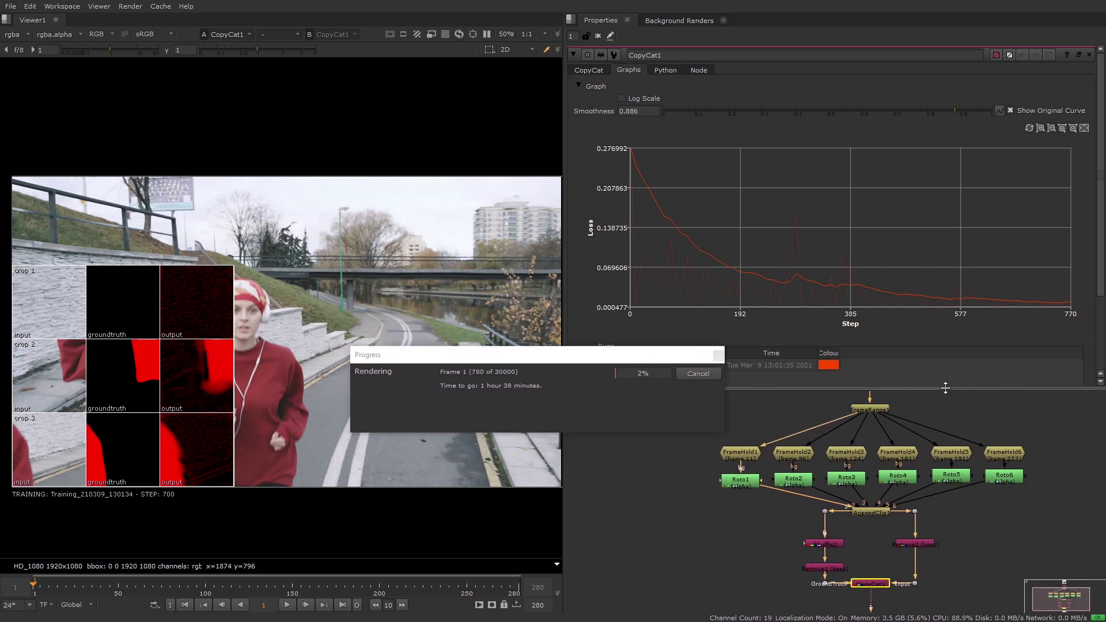
left_click_drag(945, 388, 945, 300)
scroll(934, 523, "up", 4)
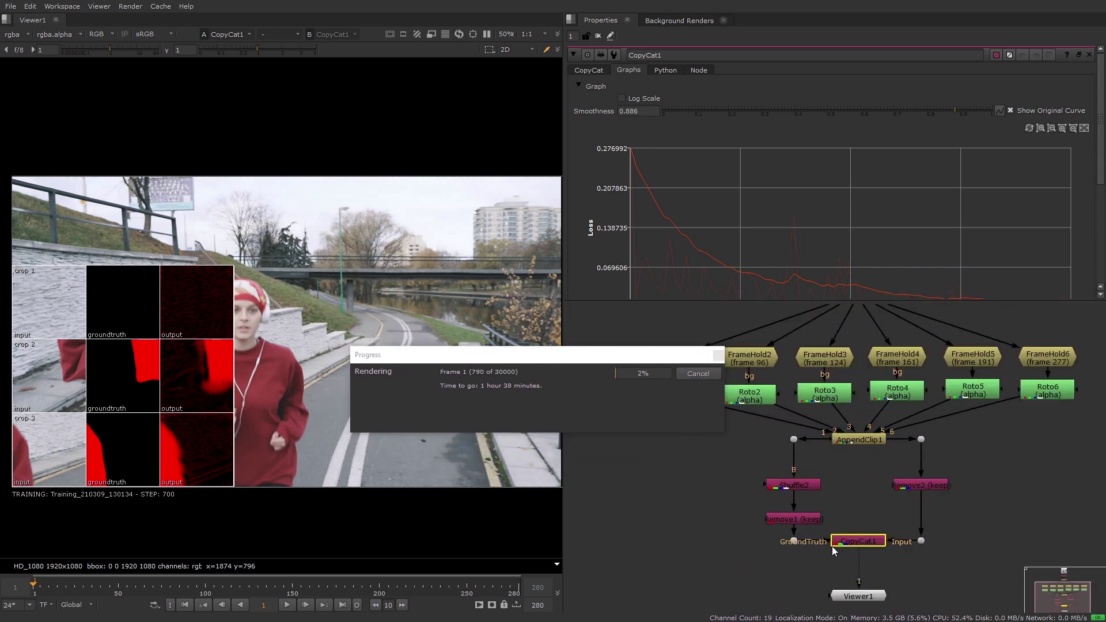
scroll(831, 546, "up", 1)
left_click_drag(832, 546, 833, 526)
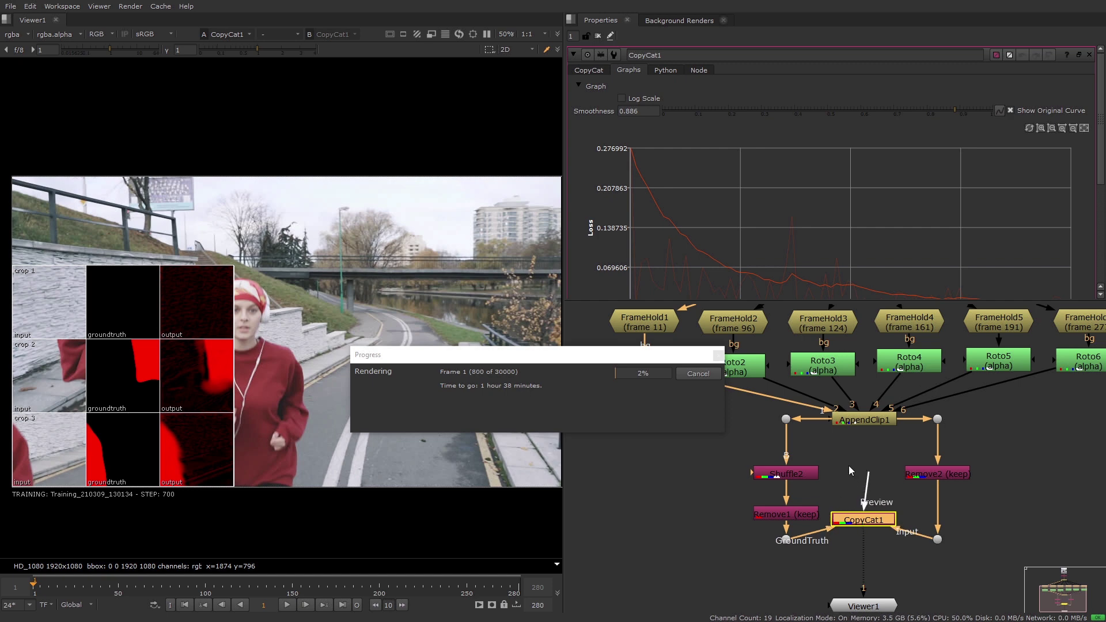
Connect Read1 to CopyCat1's Preview input for a live matte preview.
scroll(862, 528, "down", 2)
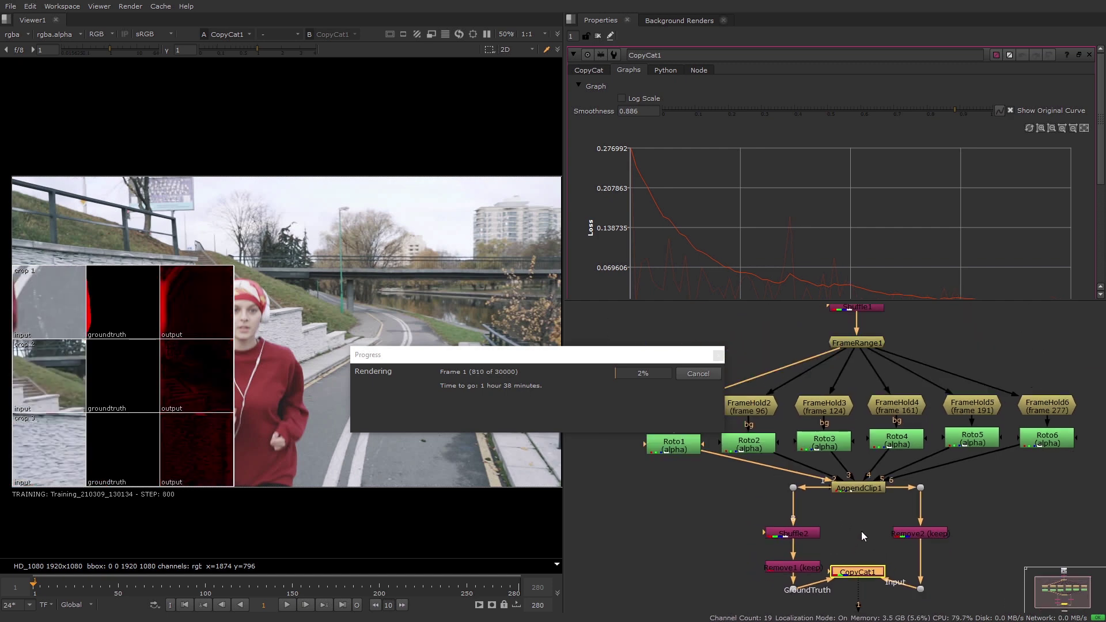
scroll(855, 544, "down", 1)
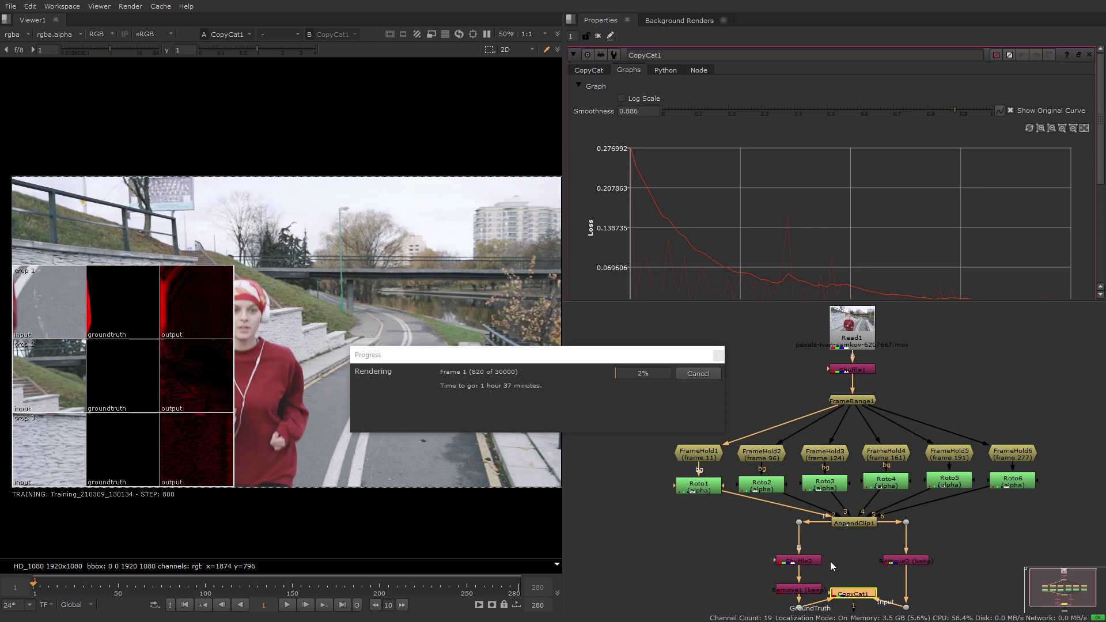
left_click_drag(845, 585, 865, 330)
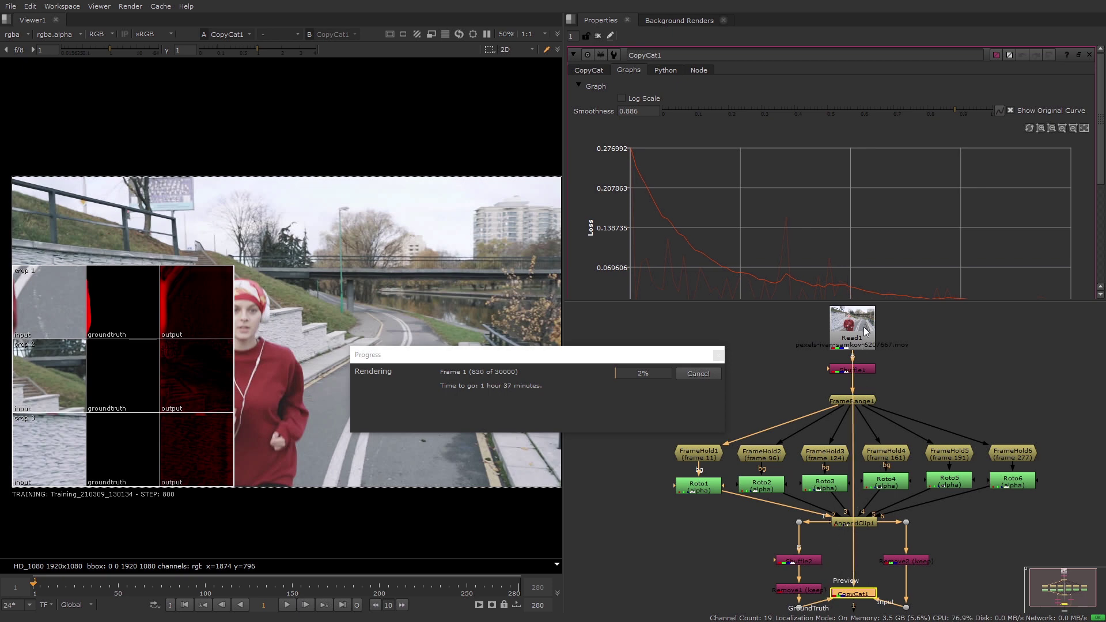